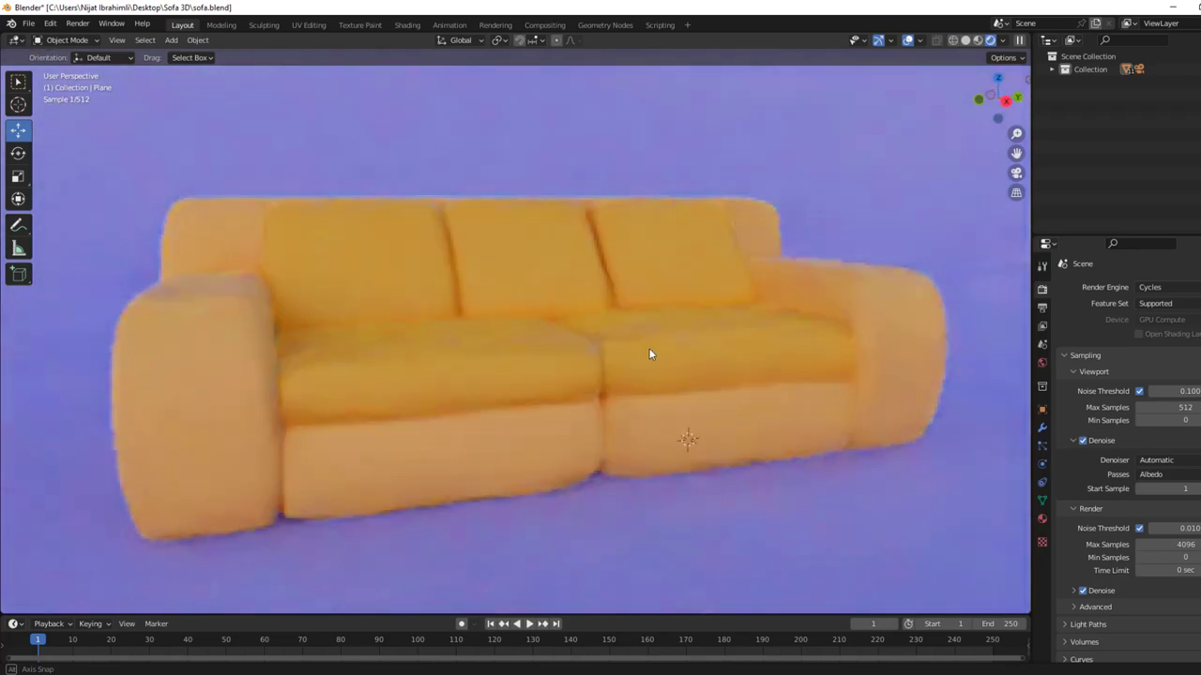
# Look over the finished yellow sofa render on its purple background.
pyautogui.scroll(-3, 678, 351)
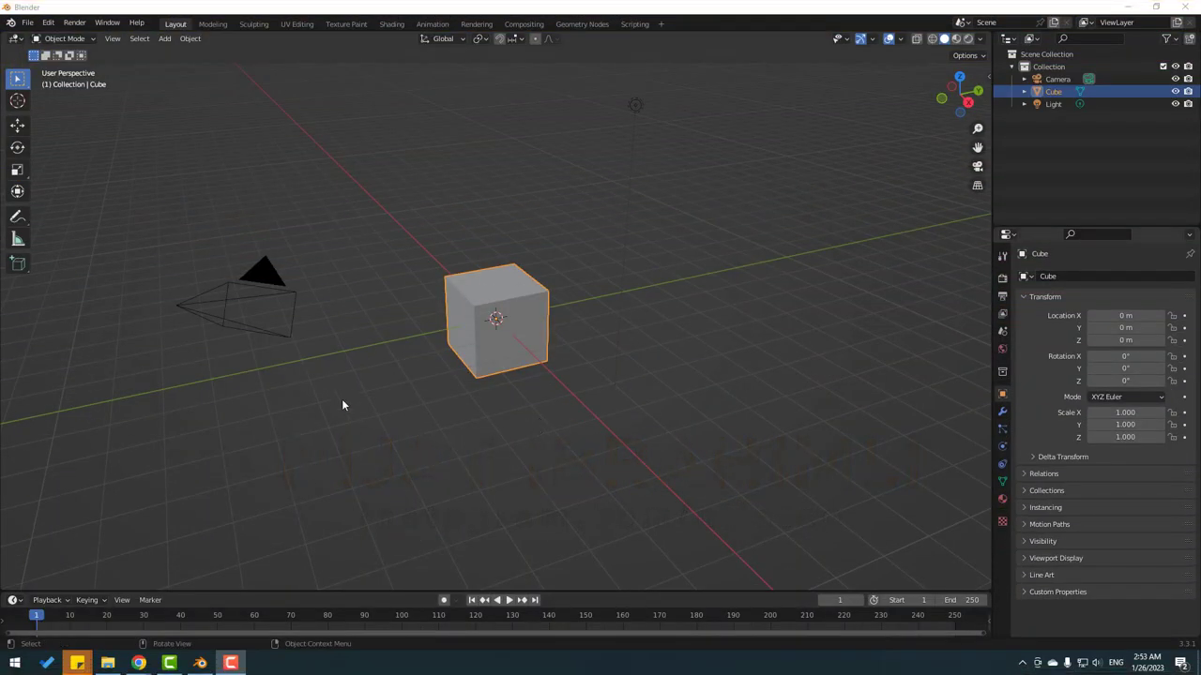
# Delete the camera and the light from the default scene.
pyautogui.click(210, 323)
pyautogui.press('Delete')
pyautogui.click(632, 106)
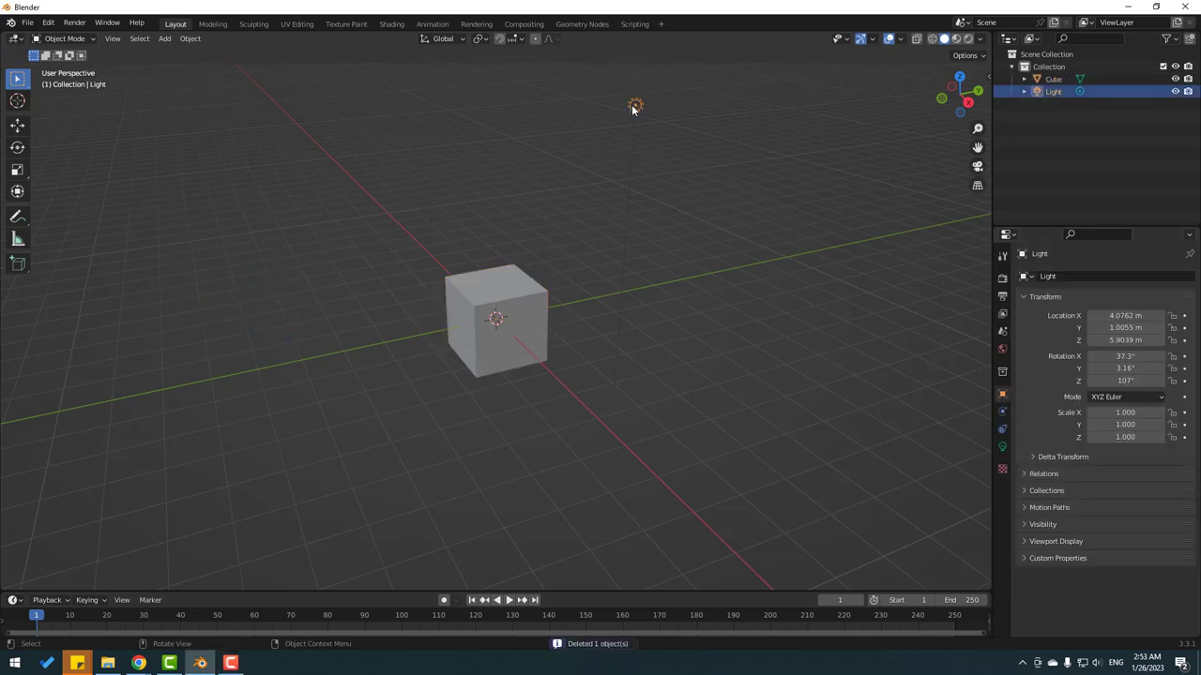
pyautogui.press('Delete')
# Raise the cube along Z to about 1.15 m.
pyautogui.click(477, 298)
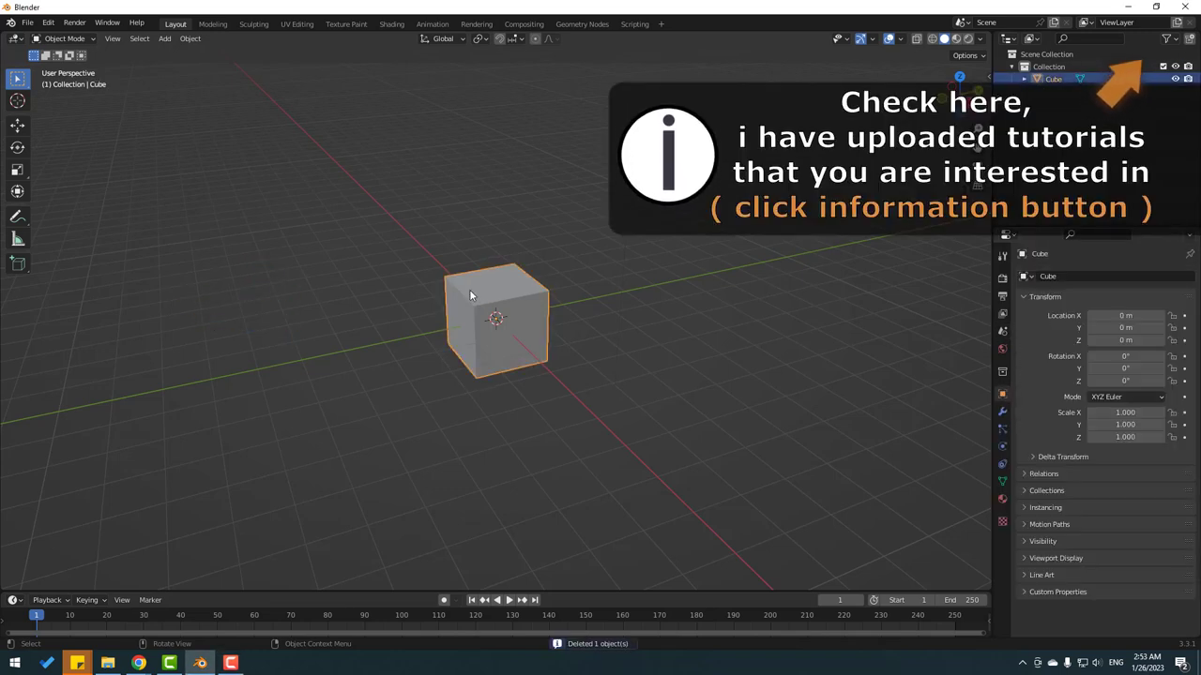
pyautogui.click(17, 127)
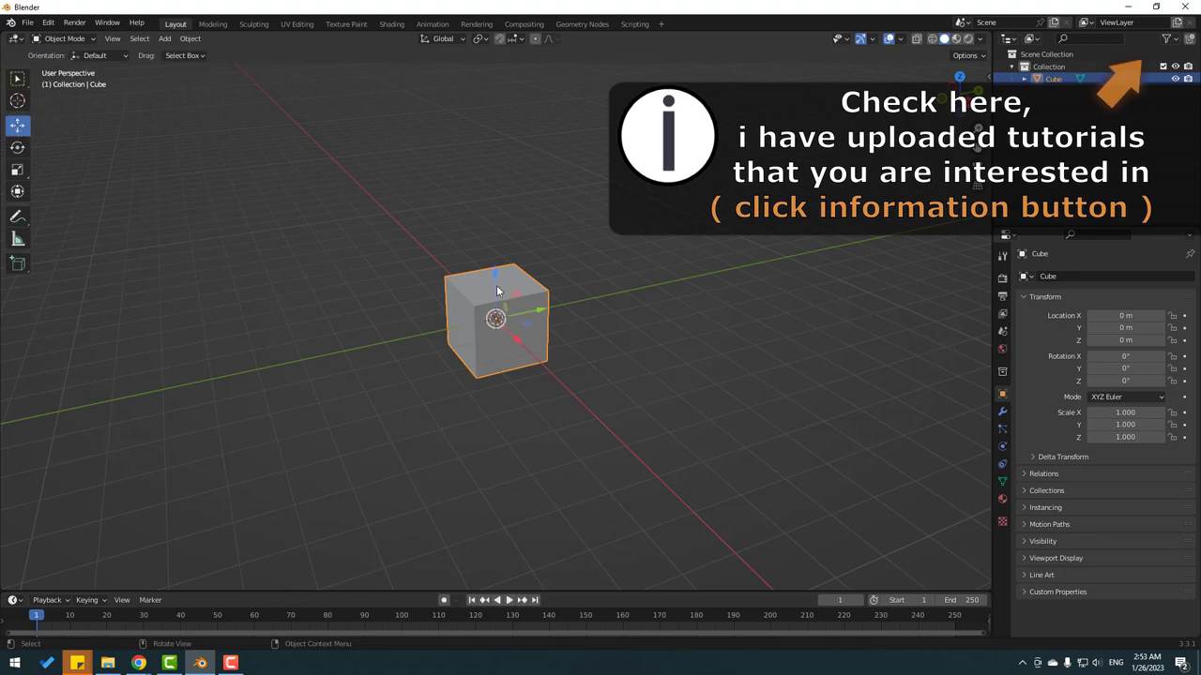
pyautogui.moveTo(495, 274); pyautogui.dragTo(494, 239)
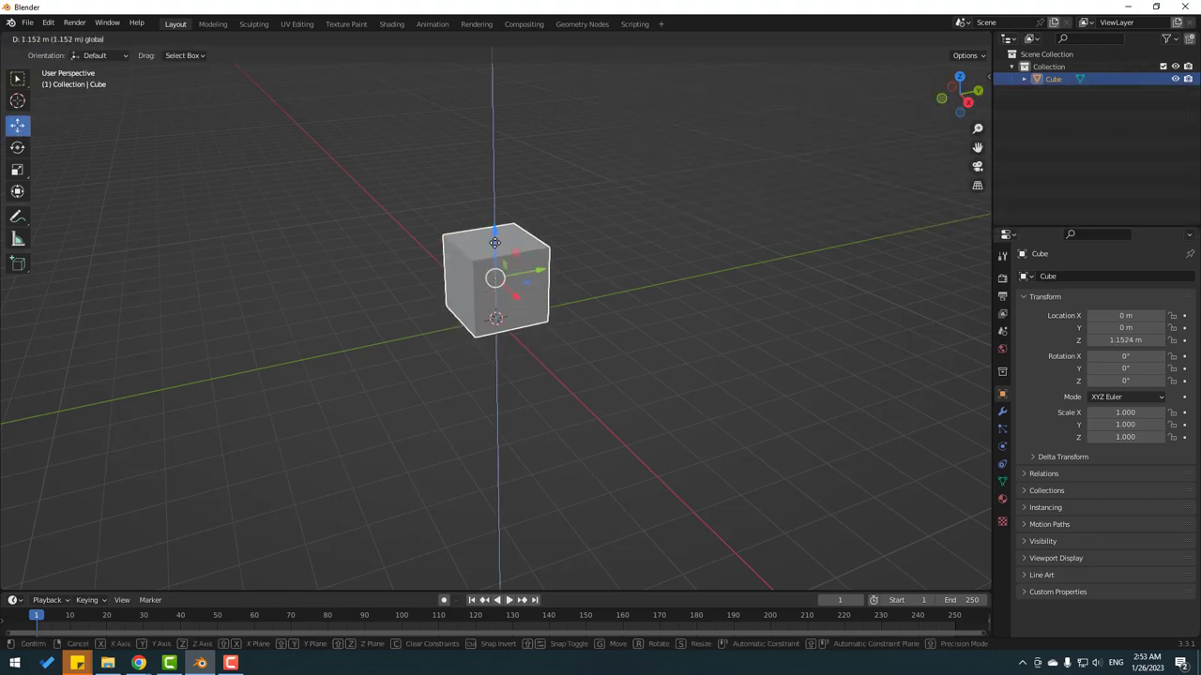
pyautogui.moveTo(417, 303); pyautogui.dragTo(268, 287, button='middle')
pyautogui.scroll(3, 410, 309)
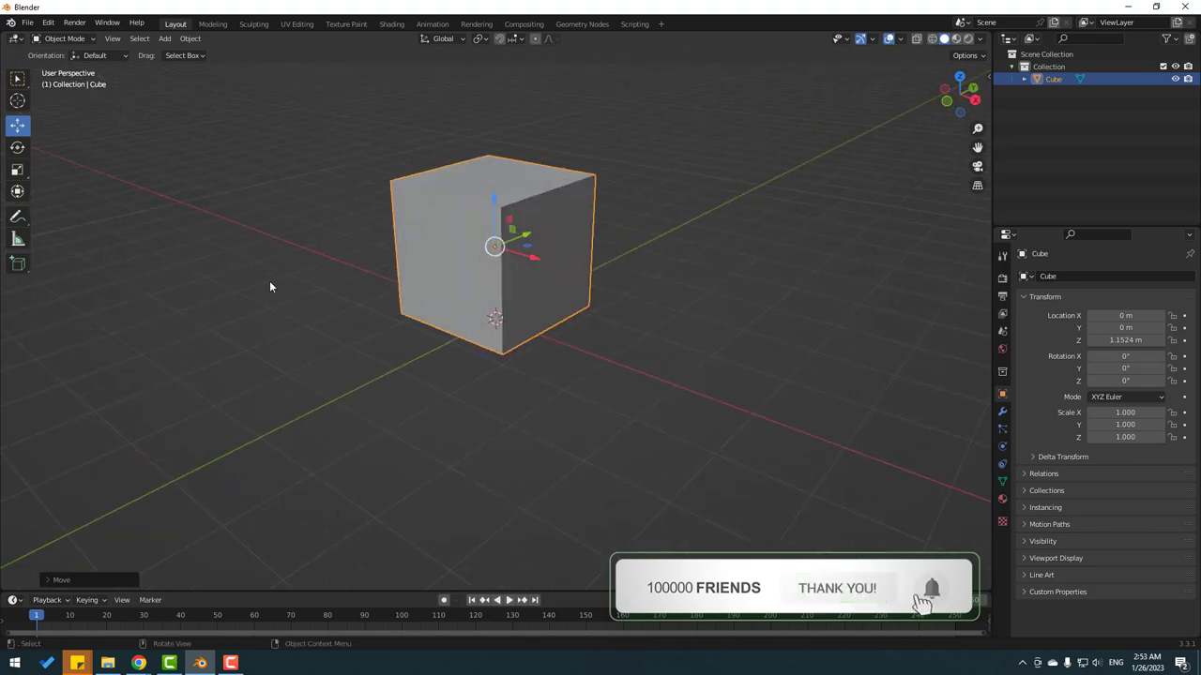
# Flatten the cube to 0.426 on Z and turn on Cavity viewport shading.
pyautogui.click(21, 172)
pyautogui.moveTo(493, 199); pyautogui.dragTo(494, 226)
pyautogui.moveTo(661, 242); pyautogui.dragTo(932, 110, button='middle')
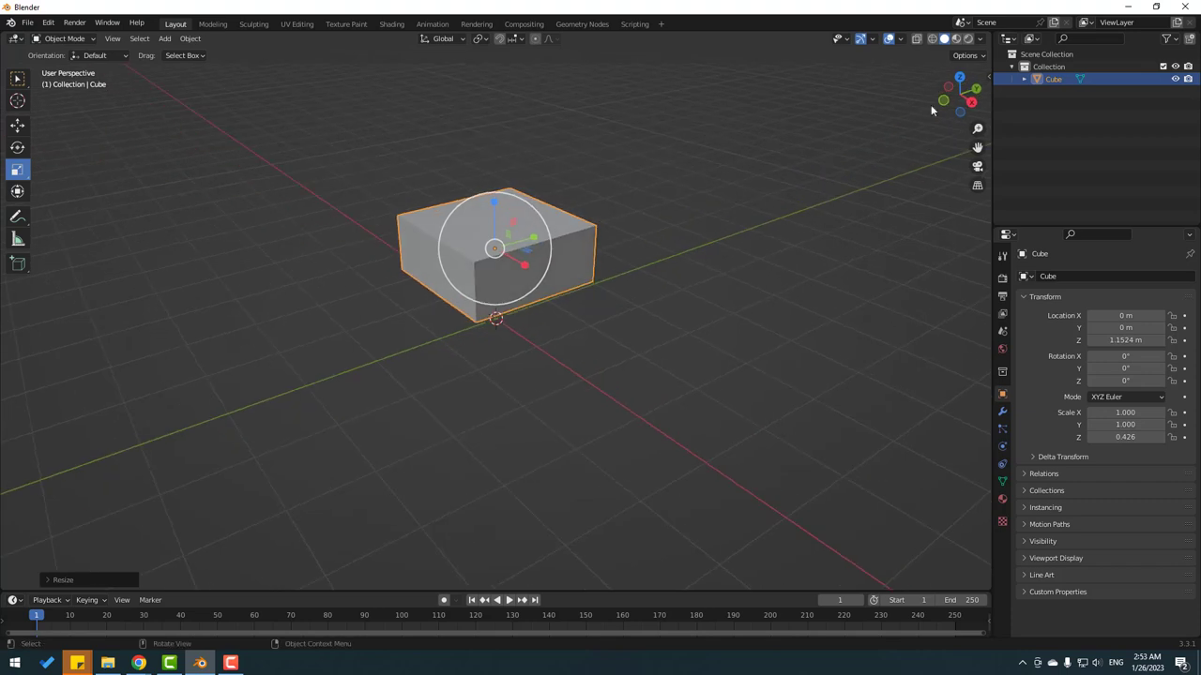
pyautogui.click(980, 40)
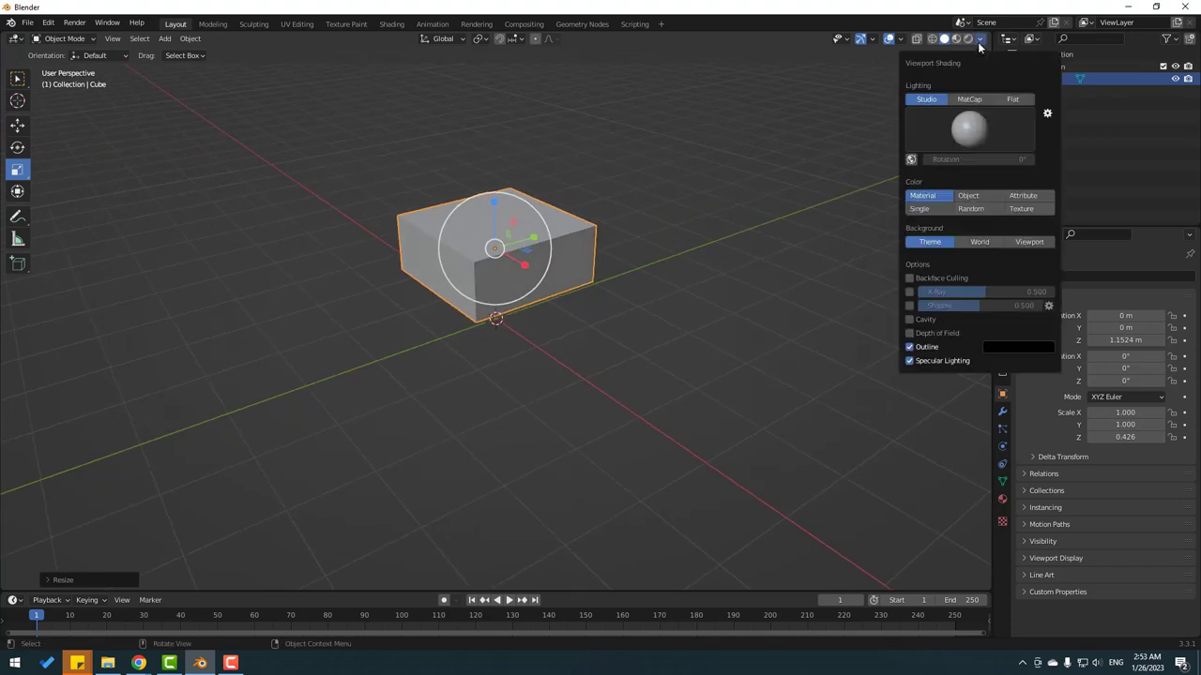
pyautogui.click(909, 319)
# Stretch the block lengthwise to 1.163 on Y.
pyautogui.moveTo(386, 319); pyautogui.dragTo(551, 236, button='middle')
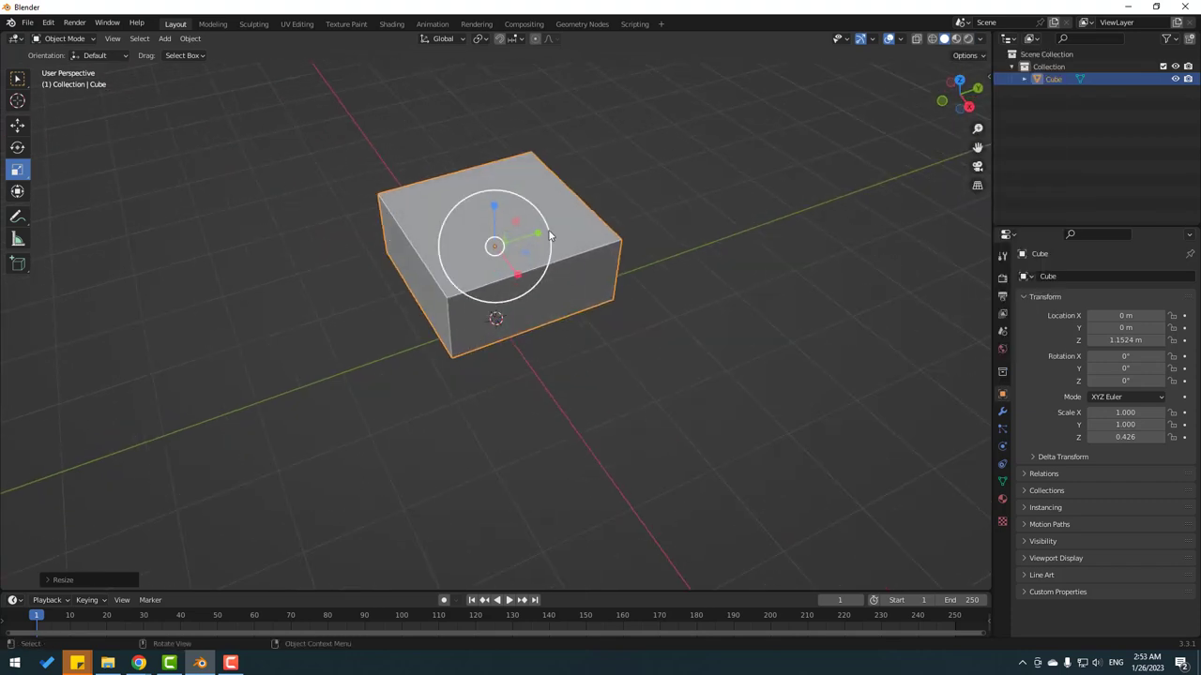
pyautogui.moveTo(541, 235); pyautogui.dragTo(561, 237)
pyautogui.moveTo(295, 294); pyautogui.dragTo(94, 228, button='middle')
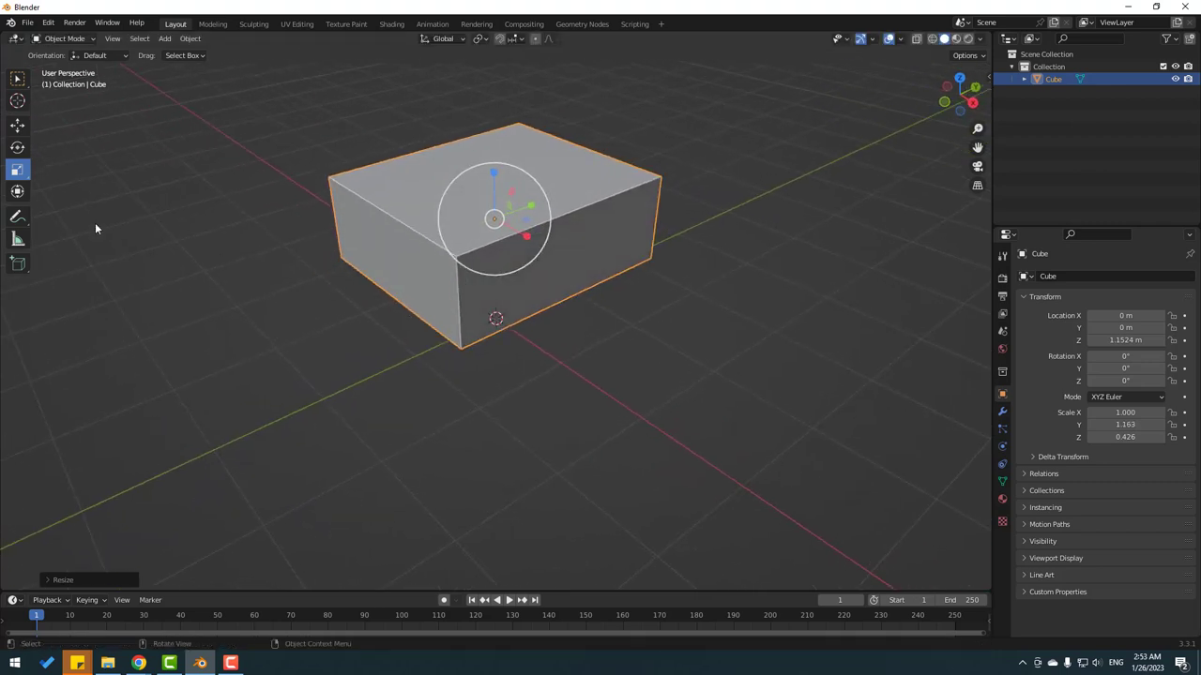
pyautogui.click(17, 128)
pyautogui.keyDown('shift'); pyautogui.moveTo(448, 270); pyautogui.dragTo(437, 289, button='middle'); pyautogui.keyUp('shift')
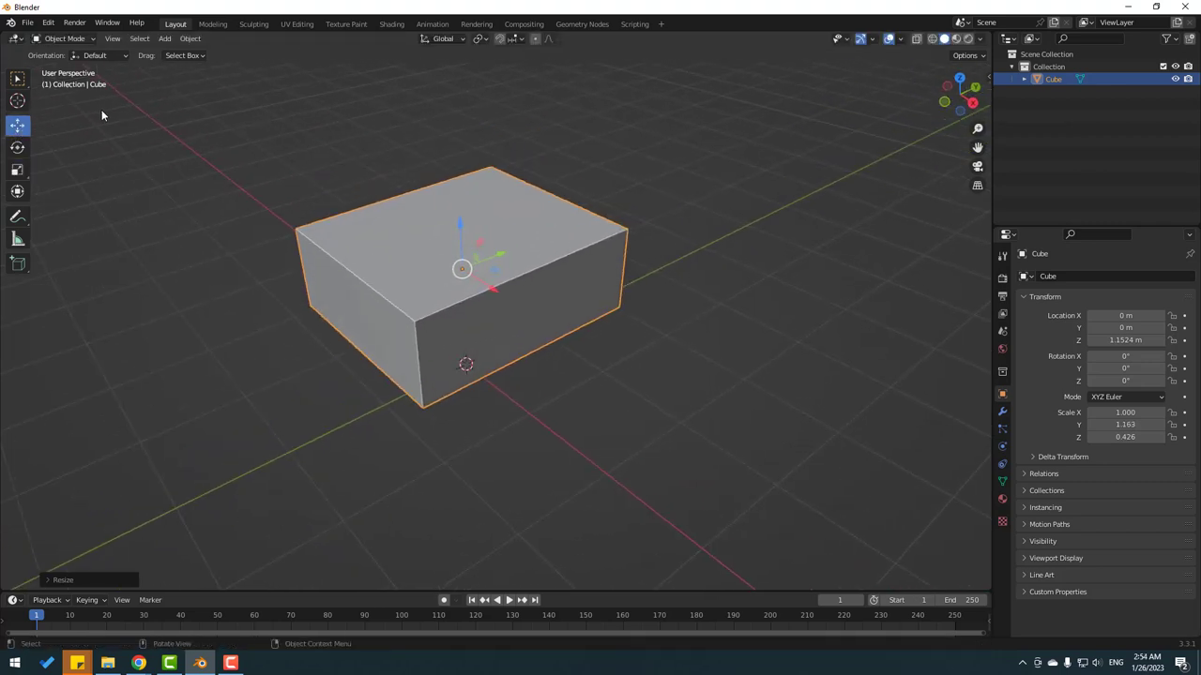
# Enter Edit Mode on the block with the whole mesh selected.
pyautogui.click(79, 42)
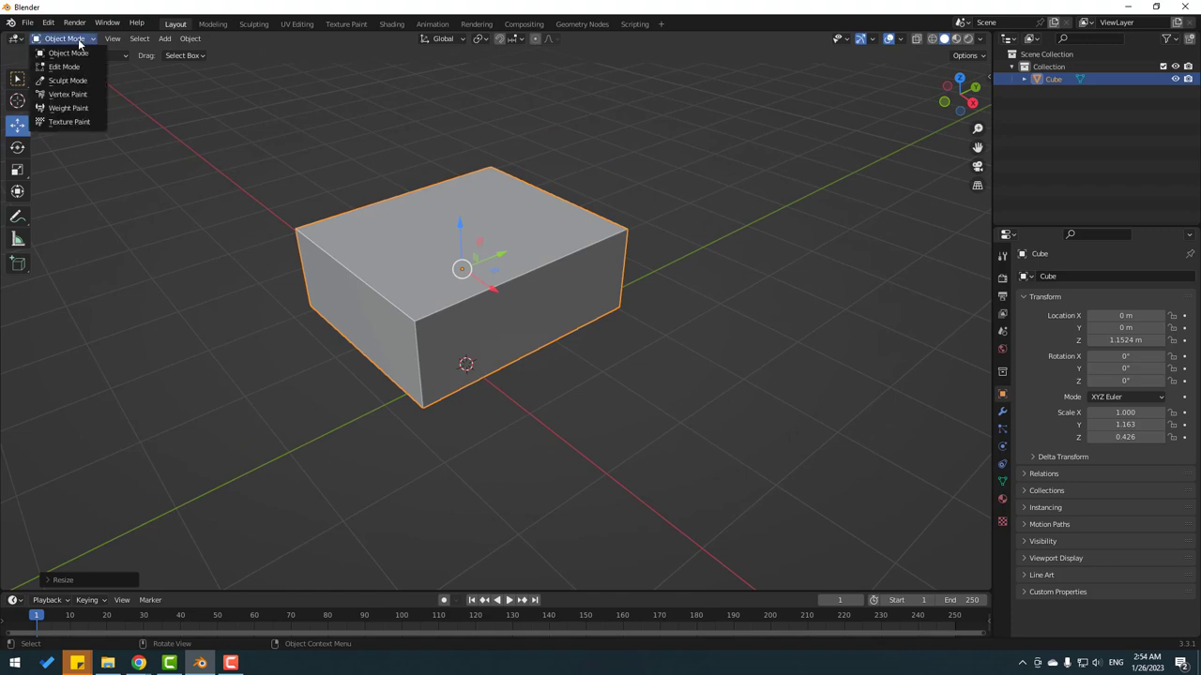
pyautogui.click(63, 67)
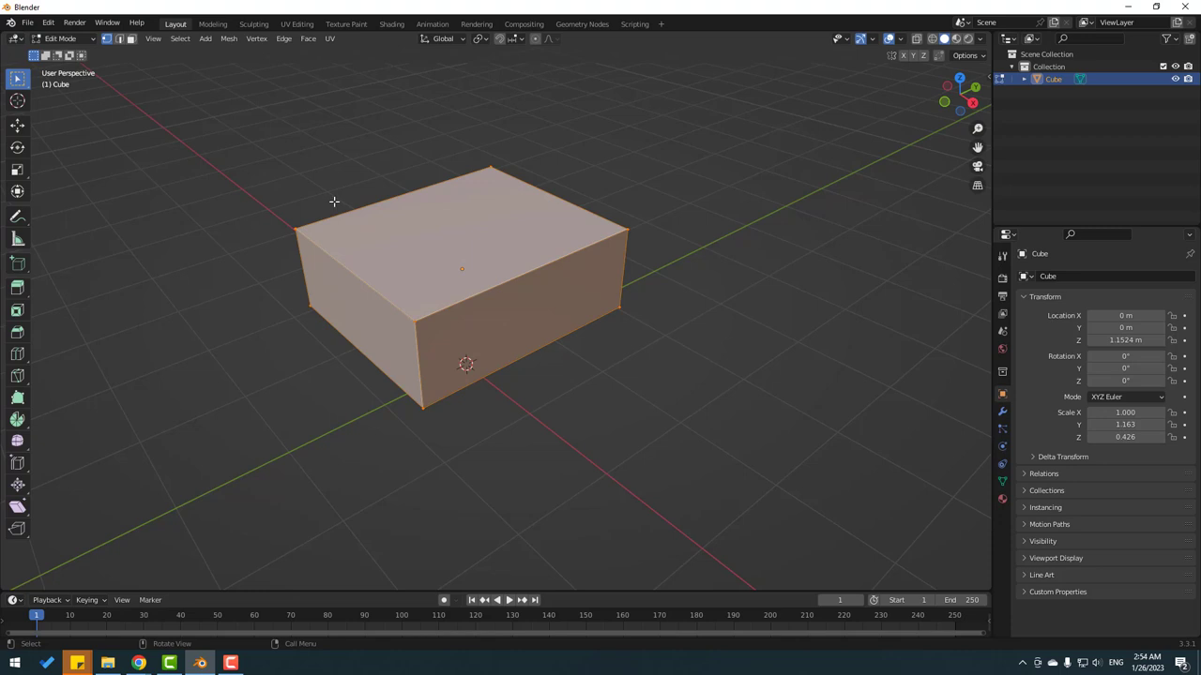
pyautogui.hotkey('alt', 'a')
pyautogui.press('a')
pyautogui.hotkey('shift', 'space')
pyautogui.press('g')
# Insert three evenly spaced edge loops along one direction with Ctrl+R.
pyautogui.hotkey('ctrl', 'r')
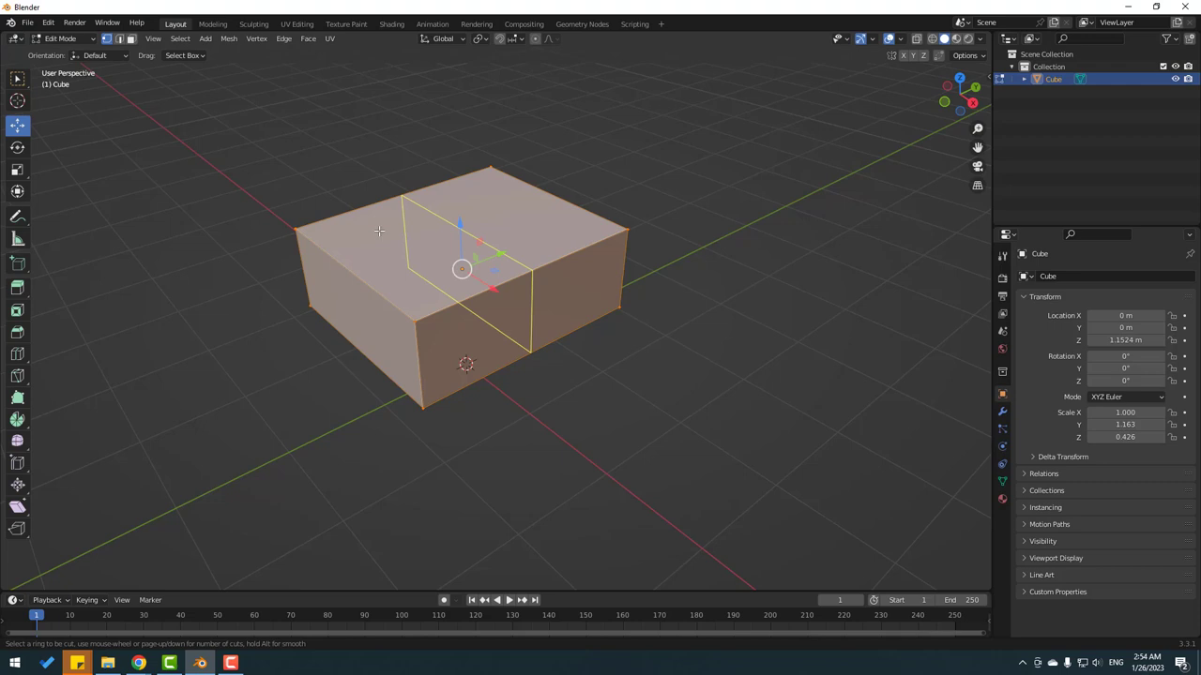
pyautogui.scroll(2, 385, 230)
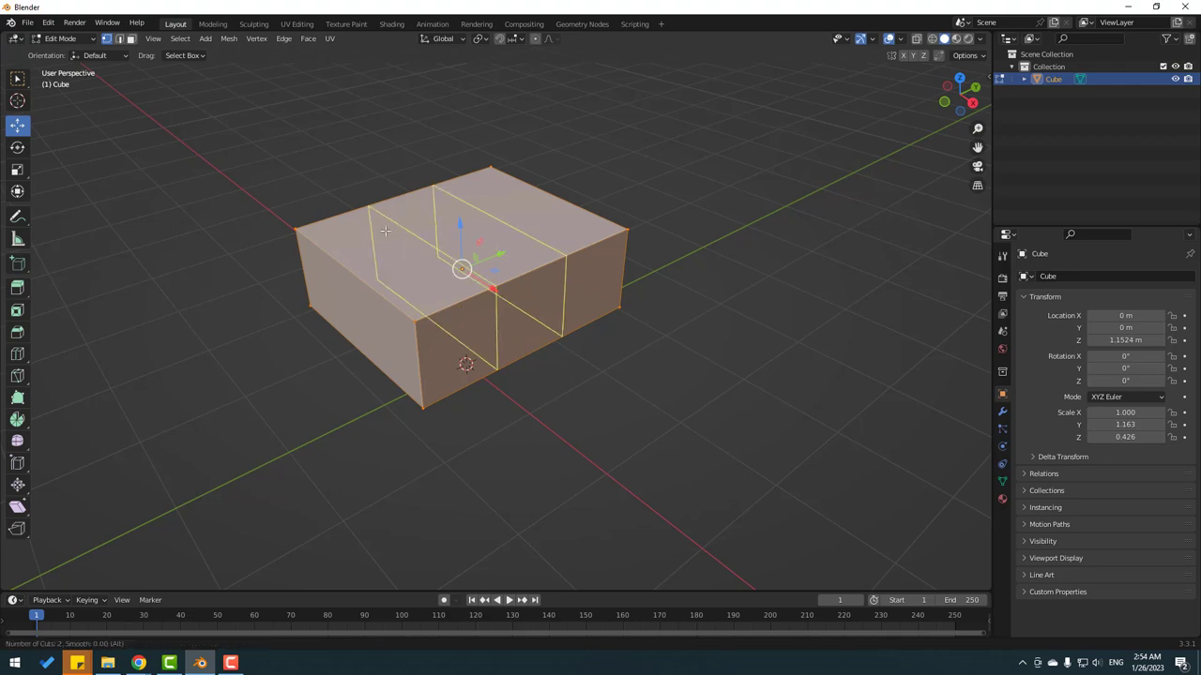
pyautogui.click(384, 230)
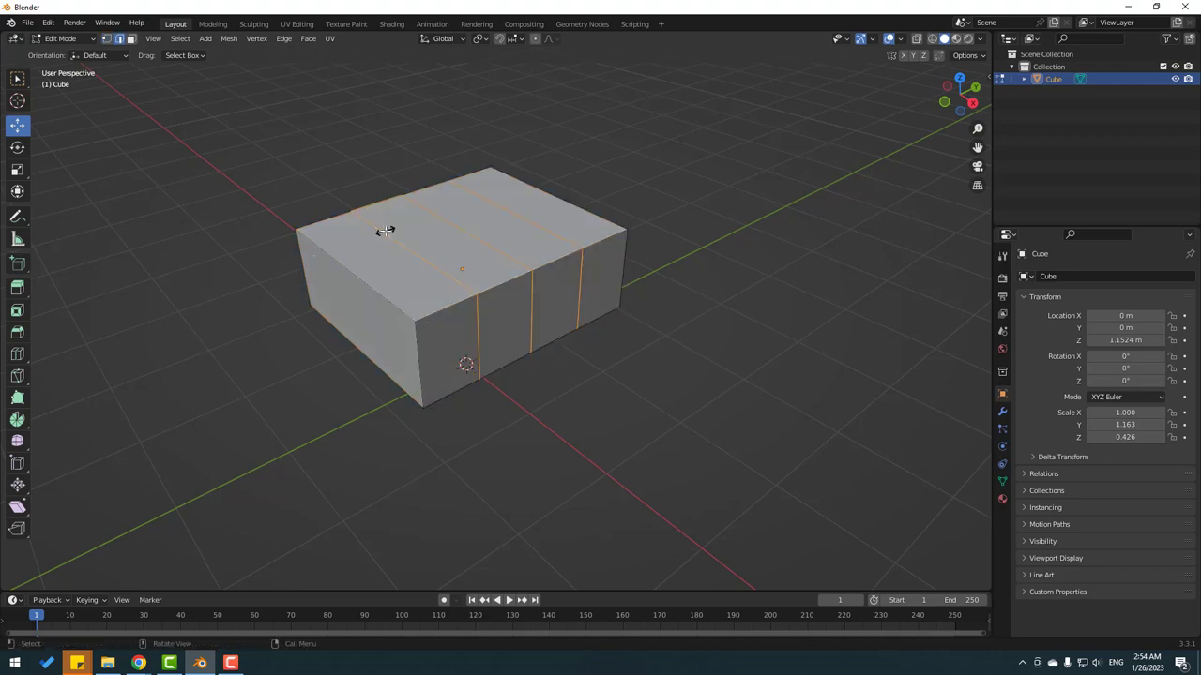
pyautogui.click(383, 252)
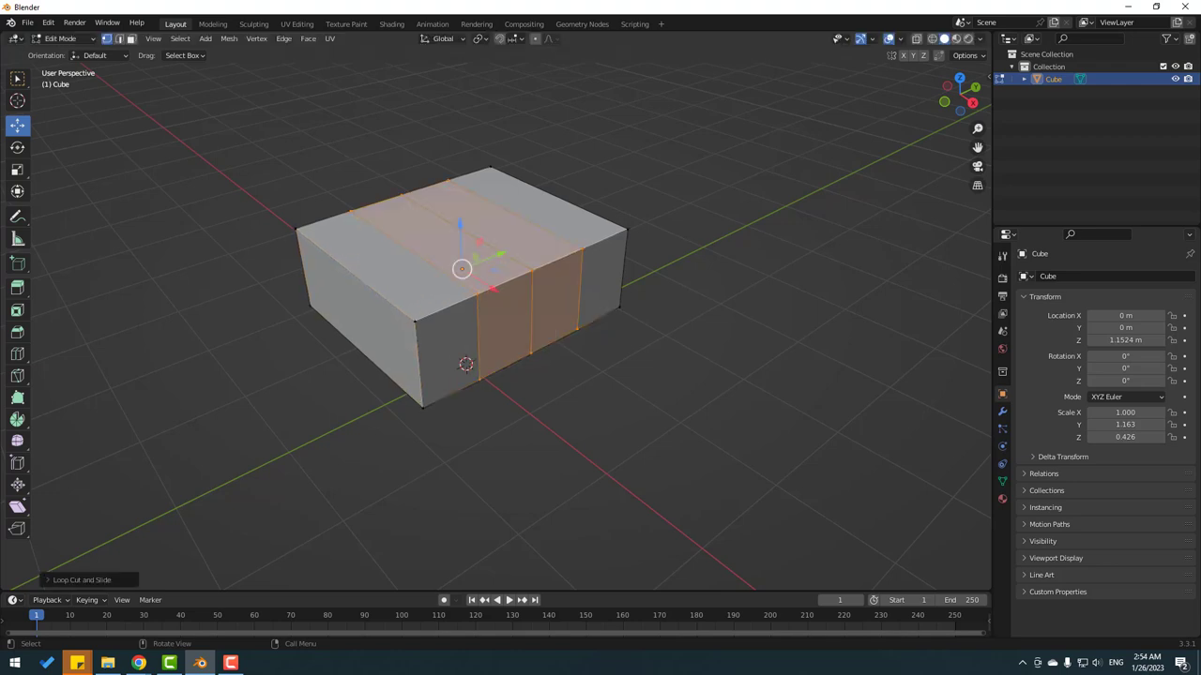
pyautogui.moveTo(468, 334); pyautogui.dragTo(692, 288, button='middle')
pyautogui.click(704, 280)
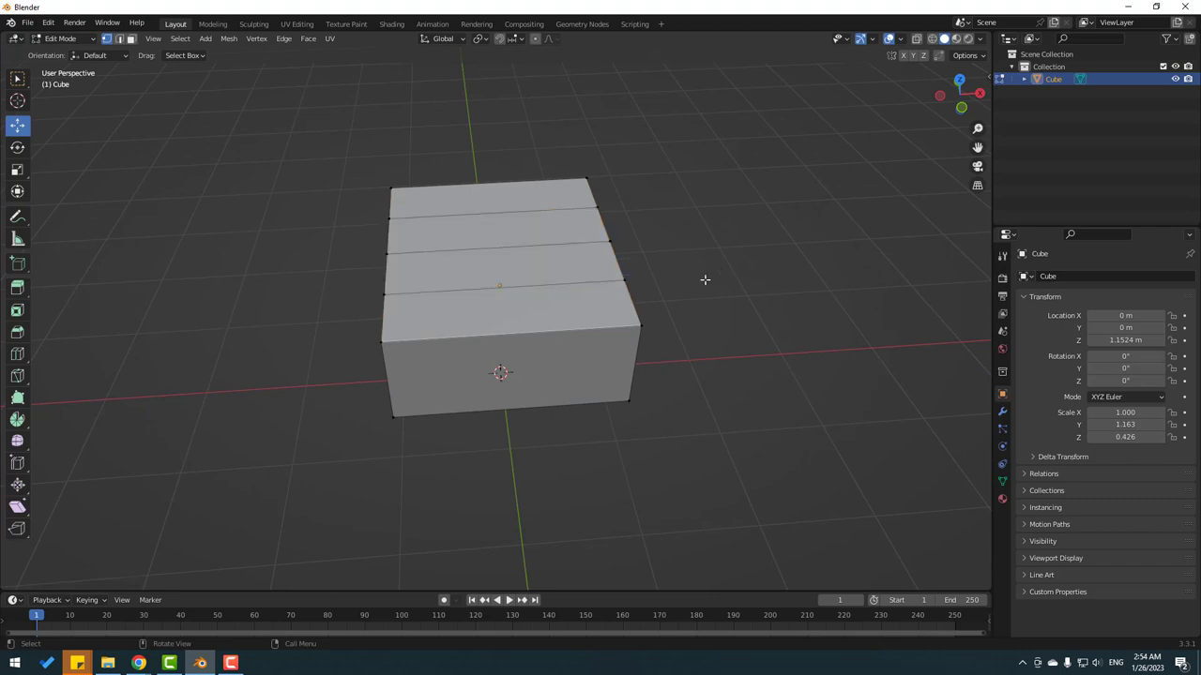
# Insert three evenly spaced crosswise edge loops to complete the 4×4 grid.
pyautogui.hotkey('ctrl', 'r')
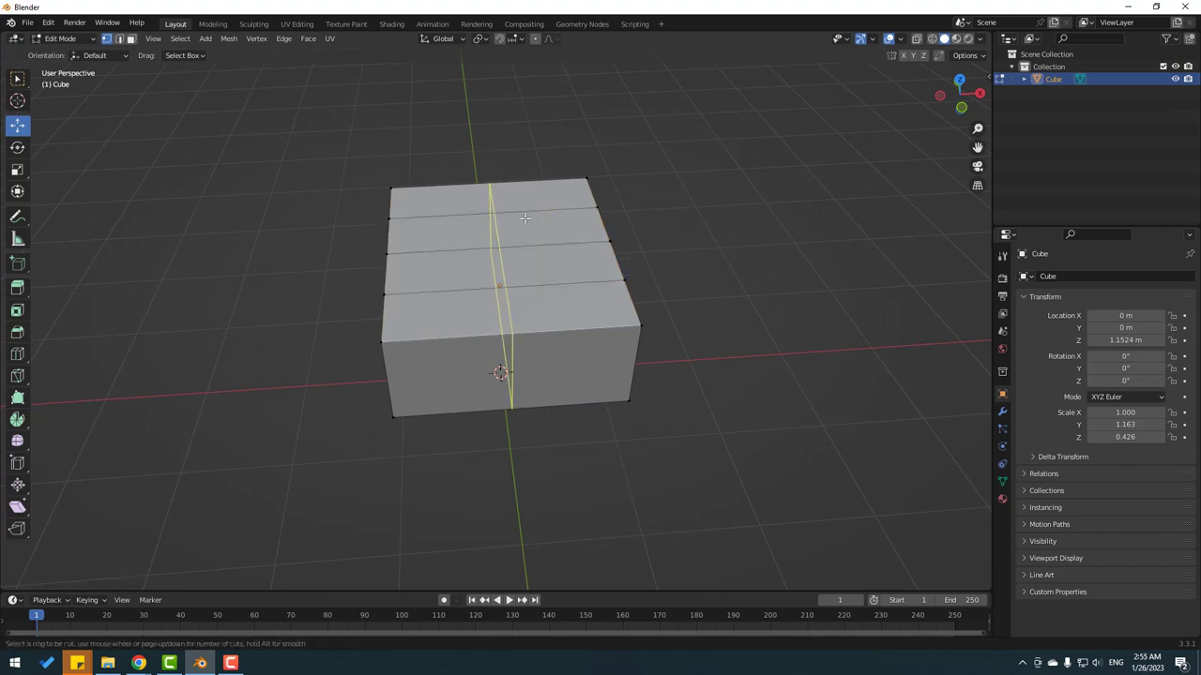
pyautogui.scroll(2, 524, 218)
pyautogui.click(525, 218)
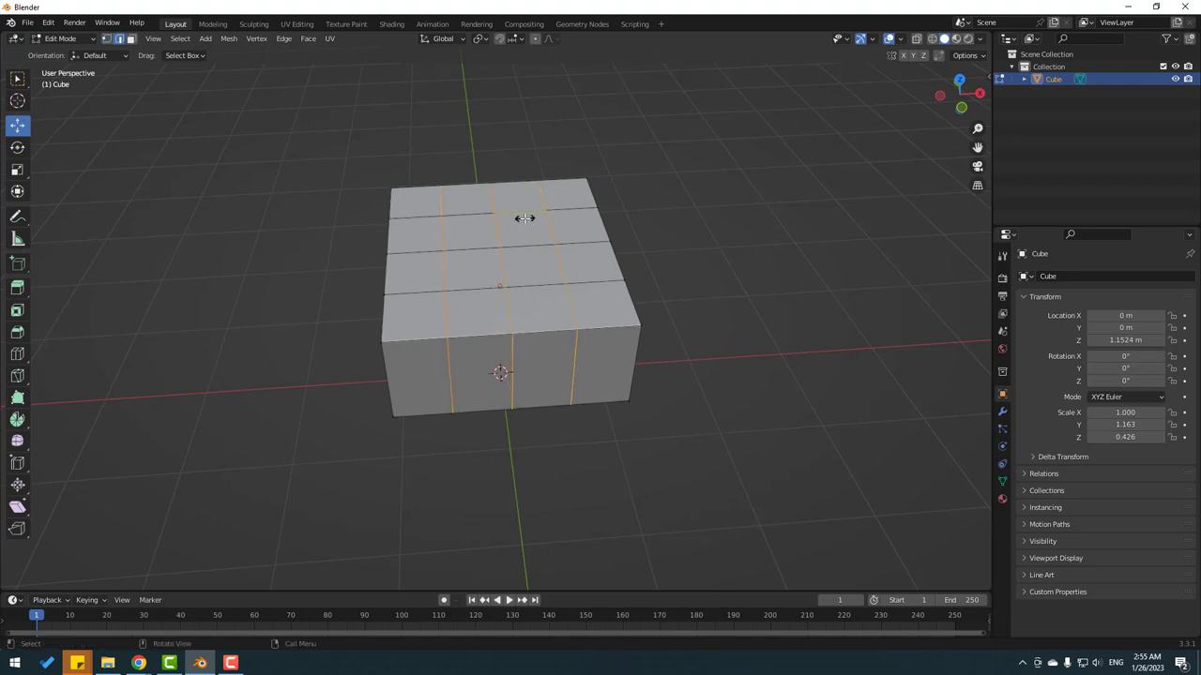
pyautogui.click(525, 218)
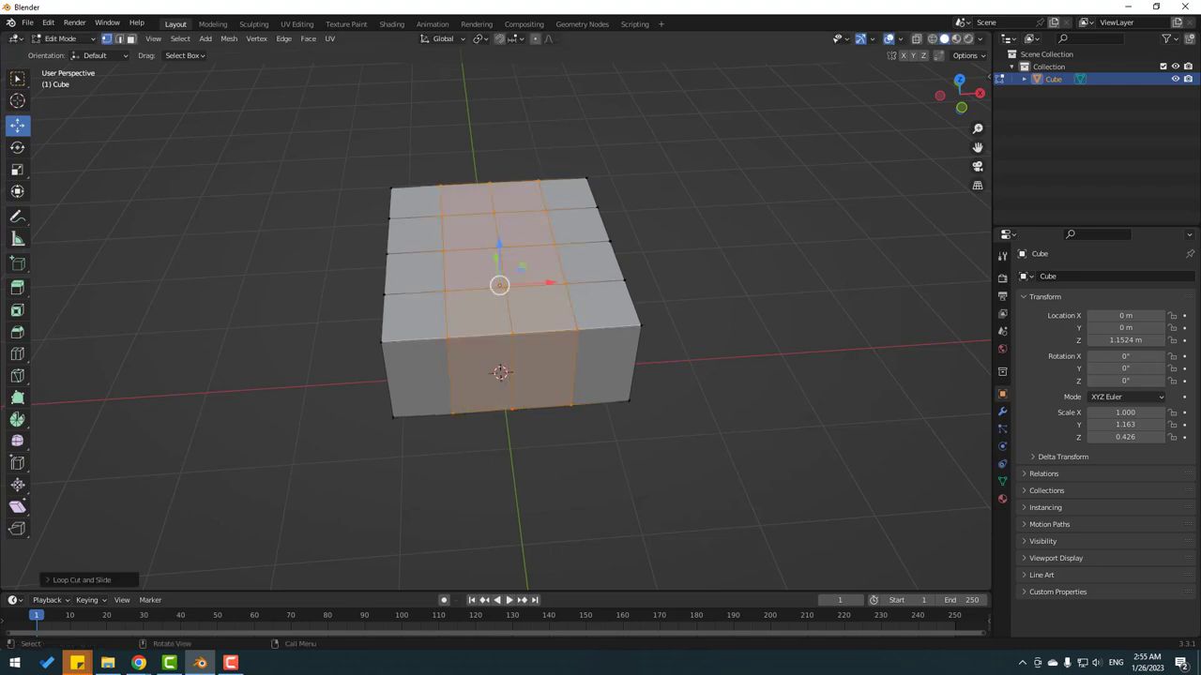
pyautogui.hotkey('alt', 'a')
pyautogui.moveTo(707, 263); pyautogui.dragTo(455, 275, button='middle')
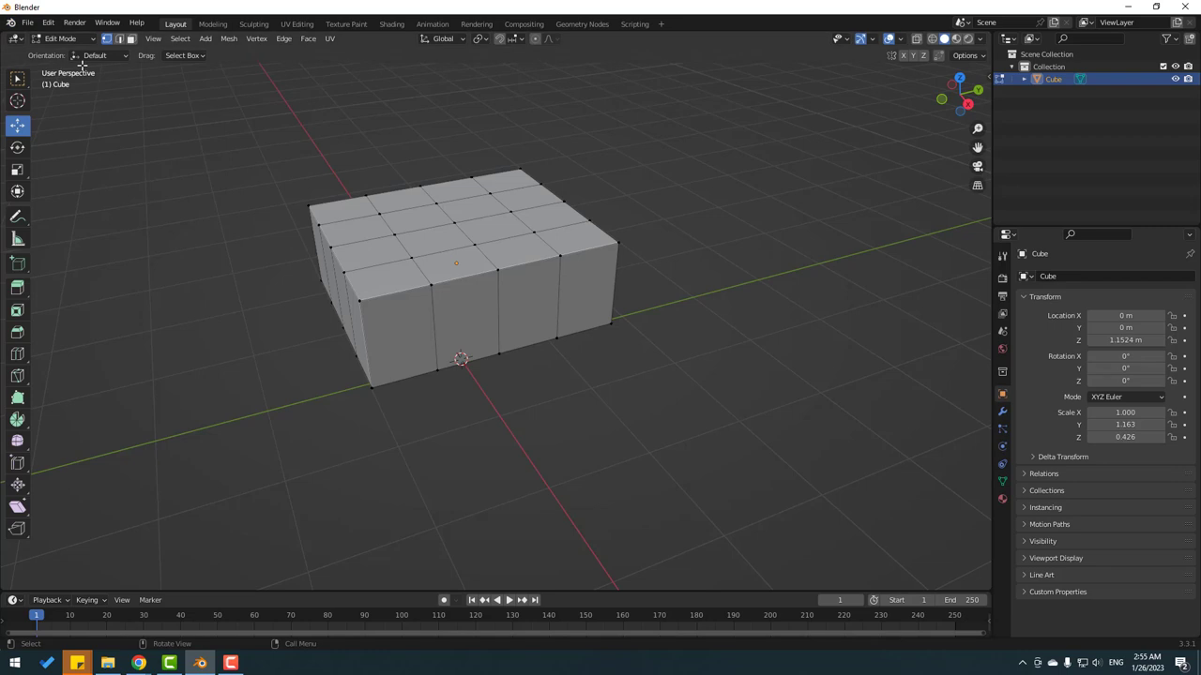
pyautogui.click(65, 39)
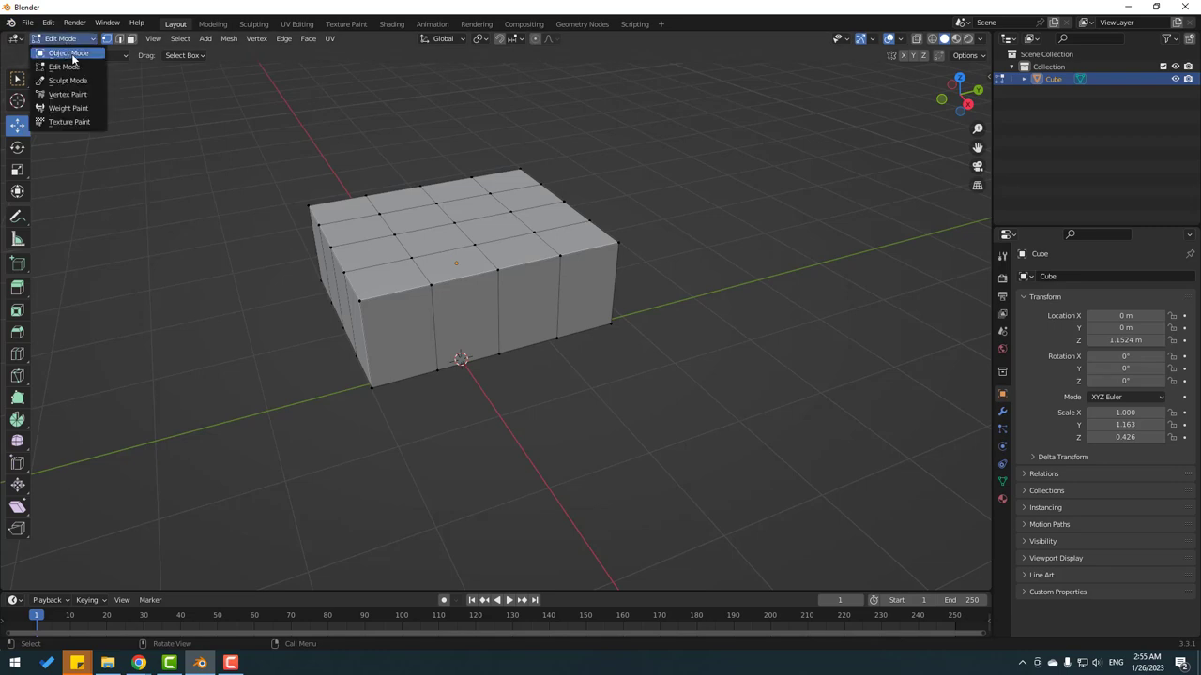
# Add a Subdivision Surface modifier with viewport level 2 to the block.
pyautogui.click(71, 51)
pyautogui.moveTo(845, 432); pyautogui.dragTo(917, 462, button='middle')
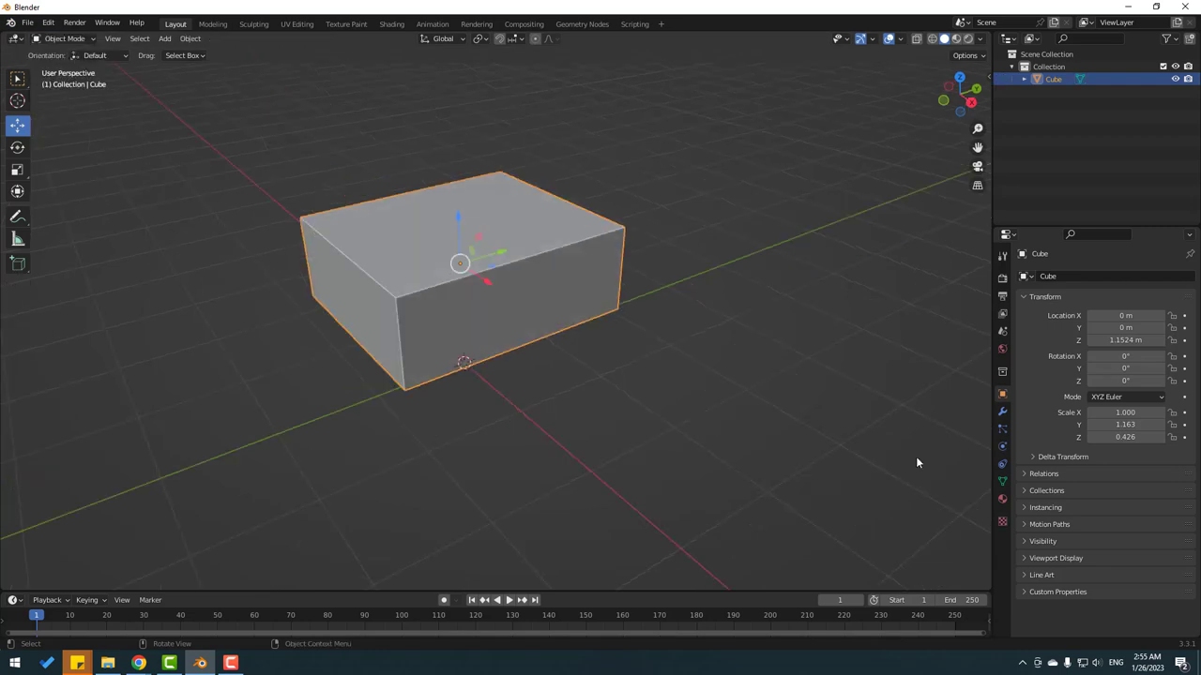
pyautogui.click(1002, 413)
pyautogui.click(1047, 278)
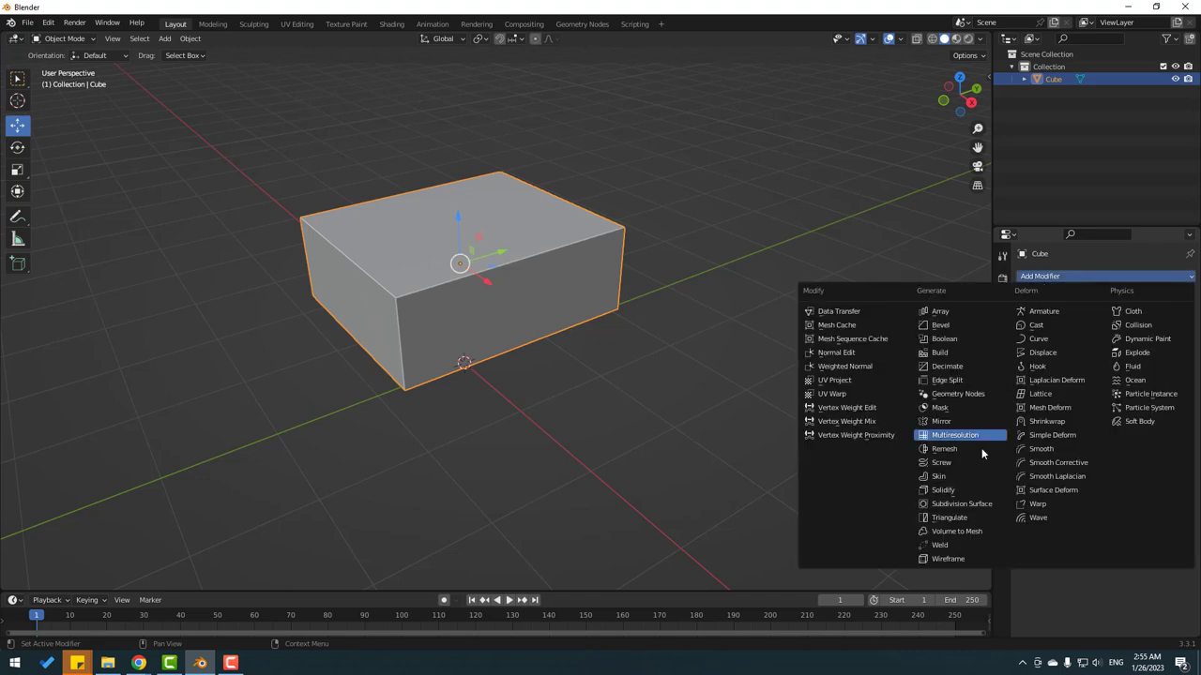
pyautogui.click(960, 507)
pyautogui.scroll(1, 494, 324)
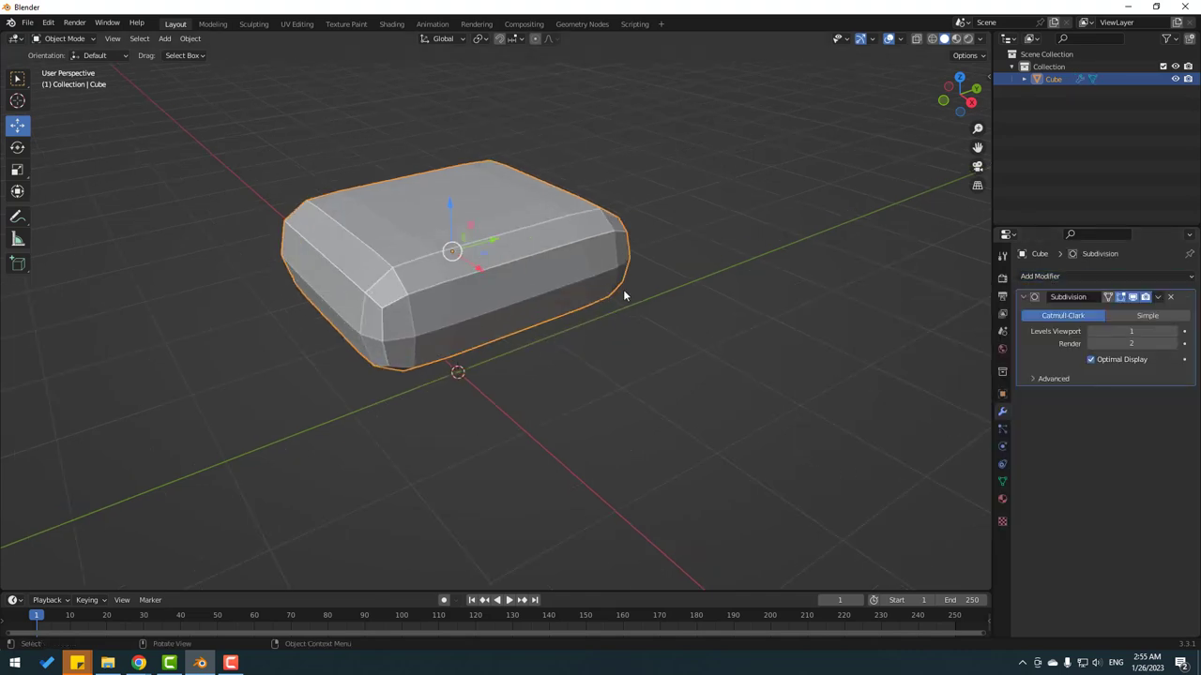
pyautogui.click(1174, 332)
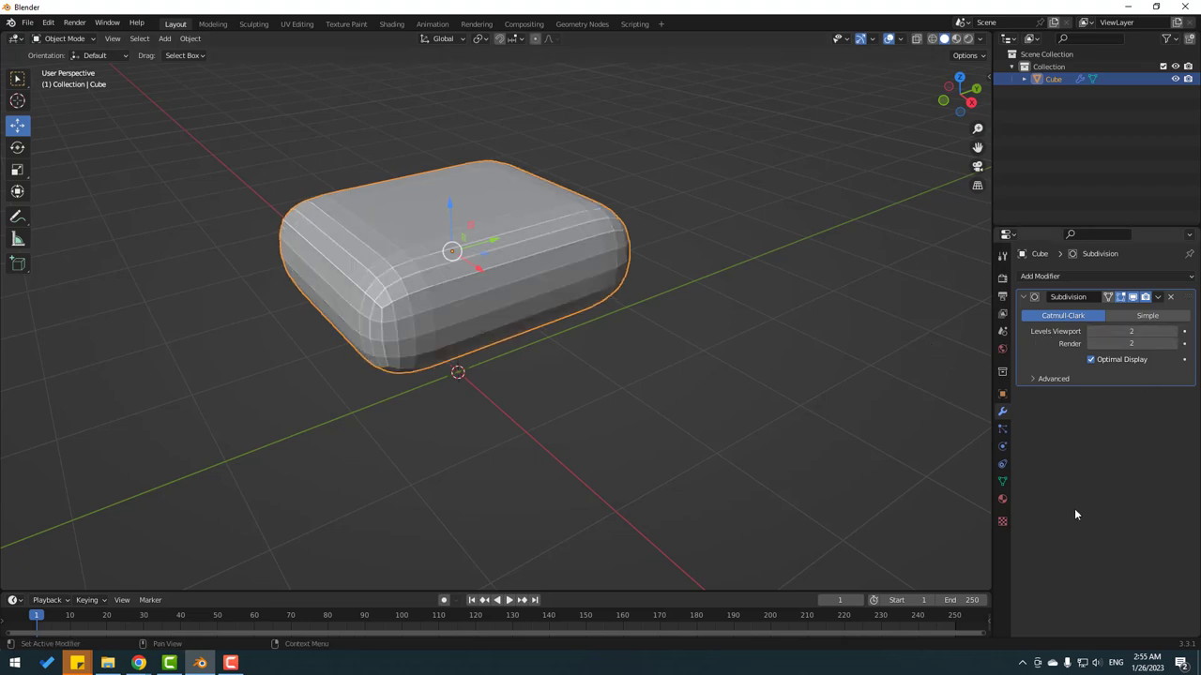
# Shade the cube smooth and apply the Subdivision modifier to the mesh.
pyautogui.rightClick(407, 222)
pyautogui.click(341, 219)
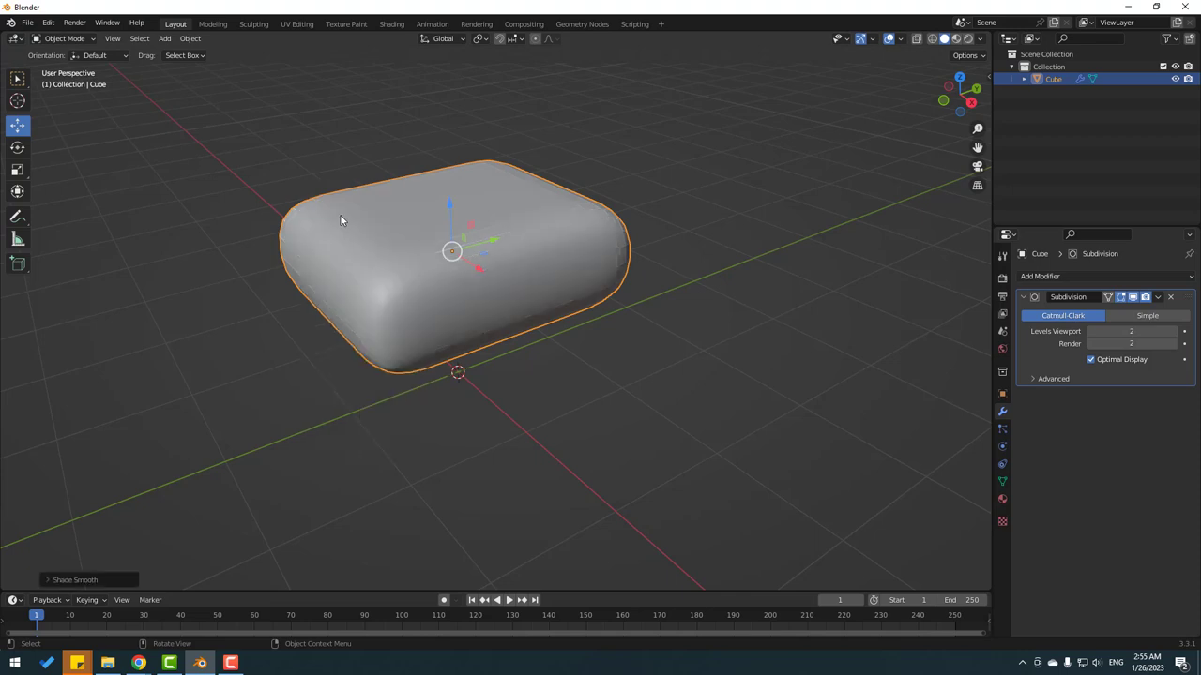
pyautogui.click(1157, 296)
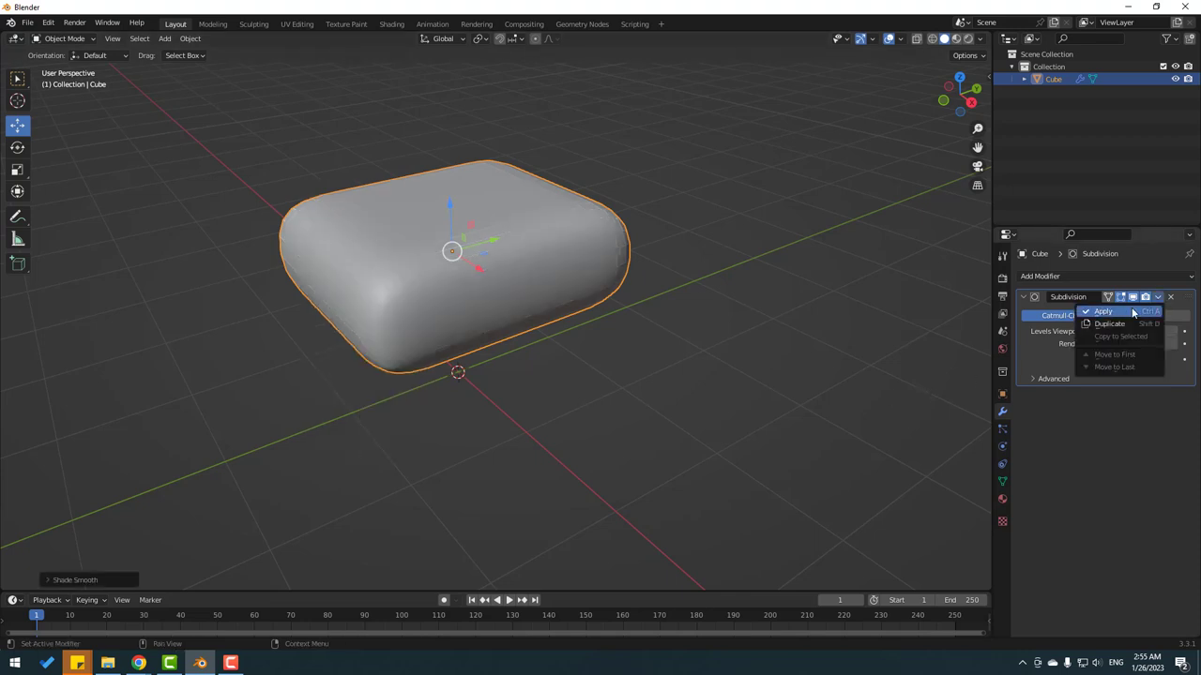
pyautogui.click(1094, 314)
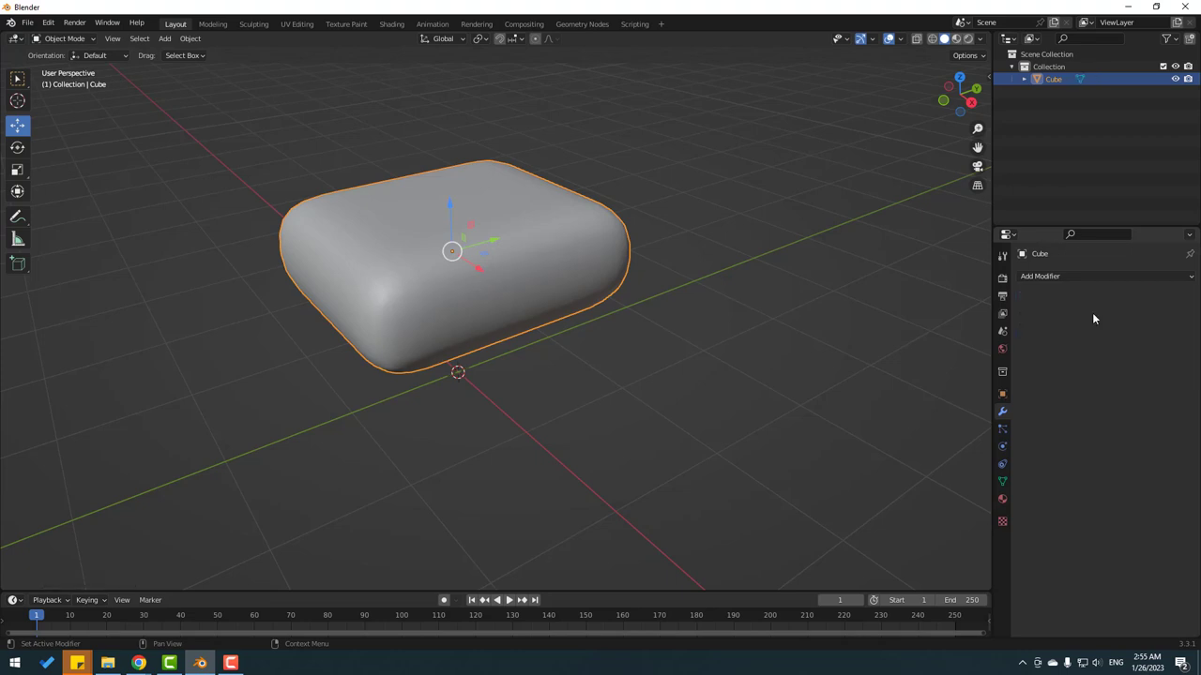
pyautogui.click(740, 355)
# Stretch the cushion longer along the Y axis.
pyautogui.moveTo(406, 354); pyautogui.dragTo(446, 349, button='middle')
pyautogui.click(386, 270)
pyautogui.moveTo(291, 279); pyautogui.dragTo(34, 176, button='middle')
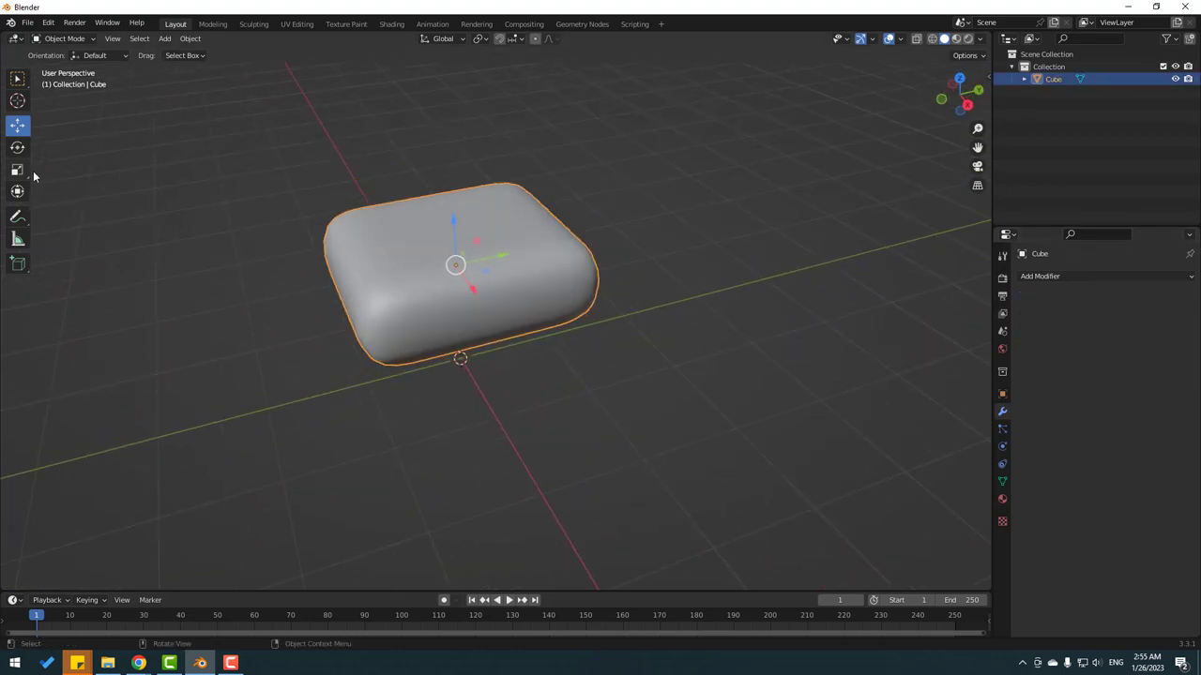
pyautogui.click(21, 171)
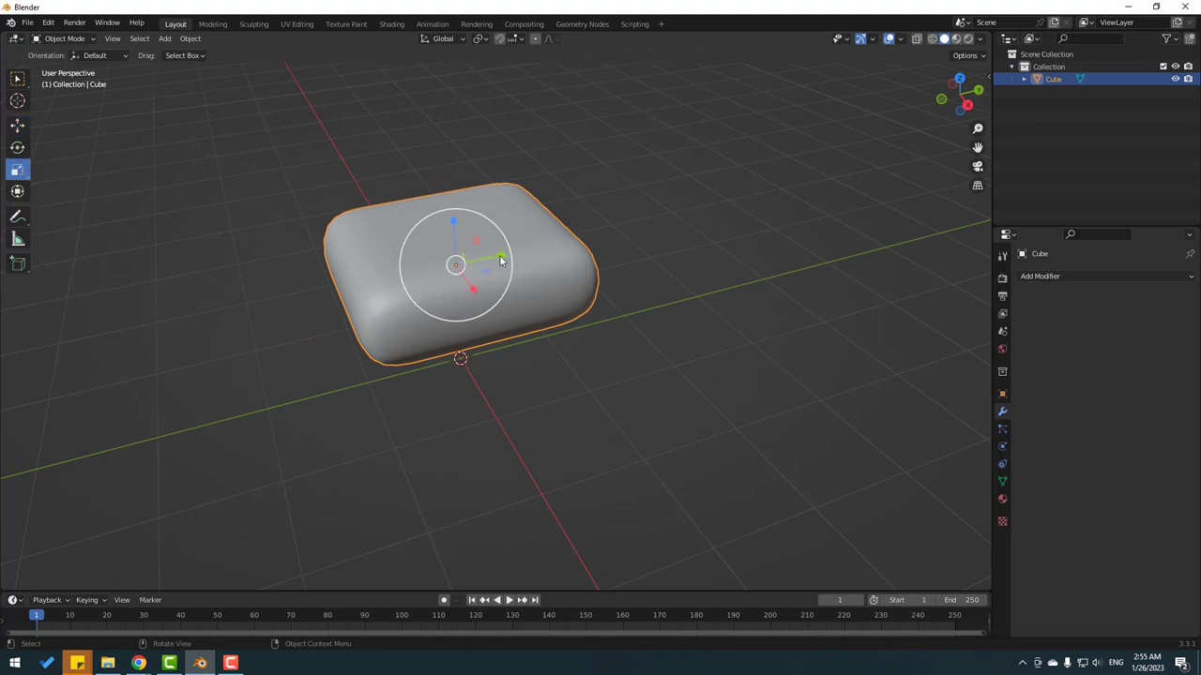
pyautogui.moveTo(500, 259); pyautogui.dragTo(509, 260)
pyautogui.click(475, 297)
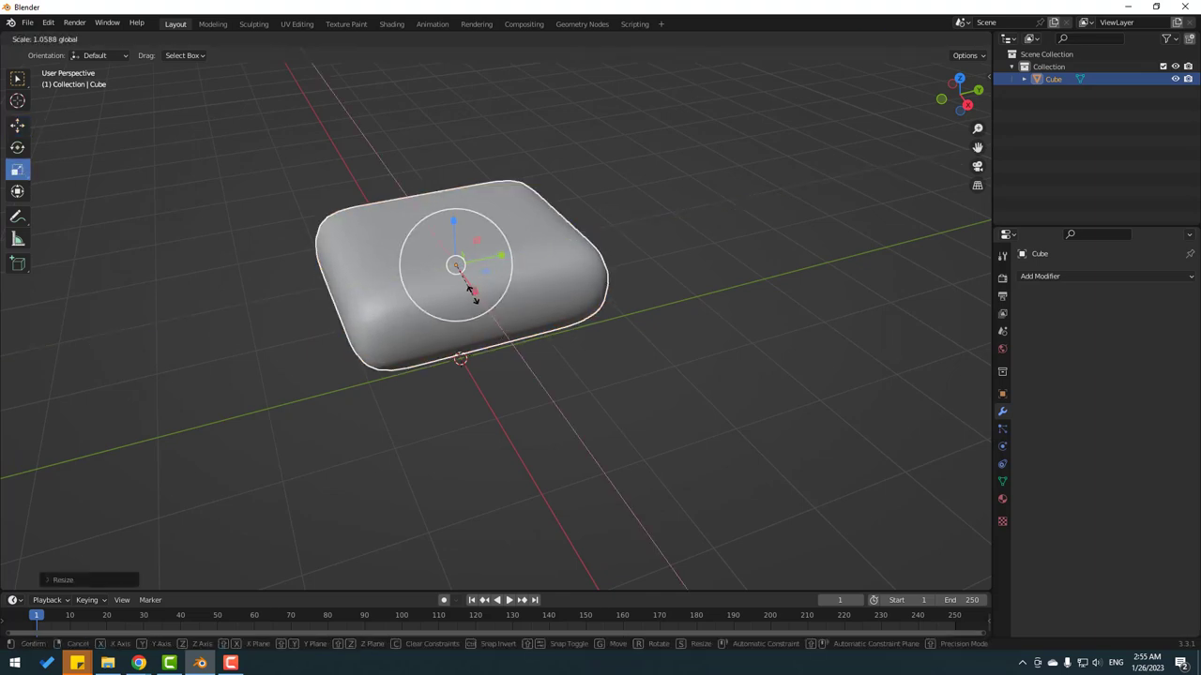
# Lower the cushion along Z and duplicate it with Shift+D.
pyautogui.click(18, 126)
pyautogui.moveTo(388, 348); pyautogui.dragTo(356, 300, button='middle')
pyautogui.moveTo(454, 203); pyautogui.dragTo(456, 279)
pyautogui.scroll(-2, 316, 337)
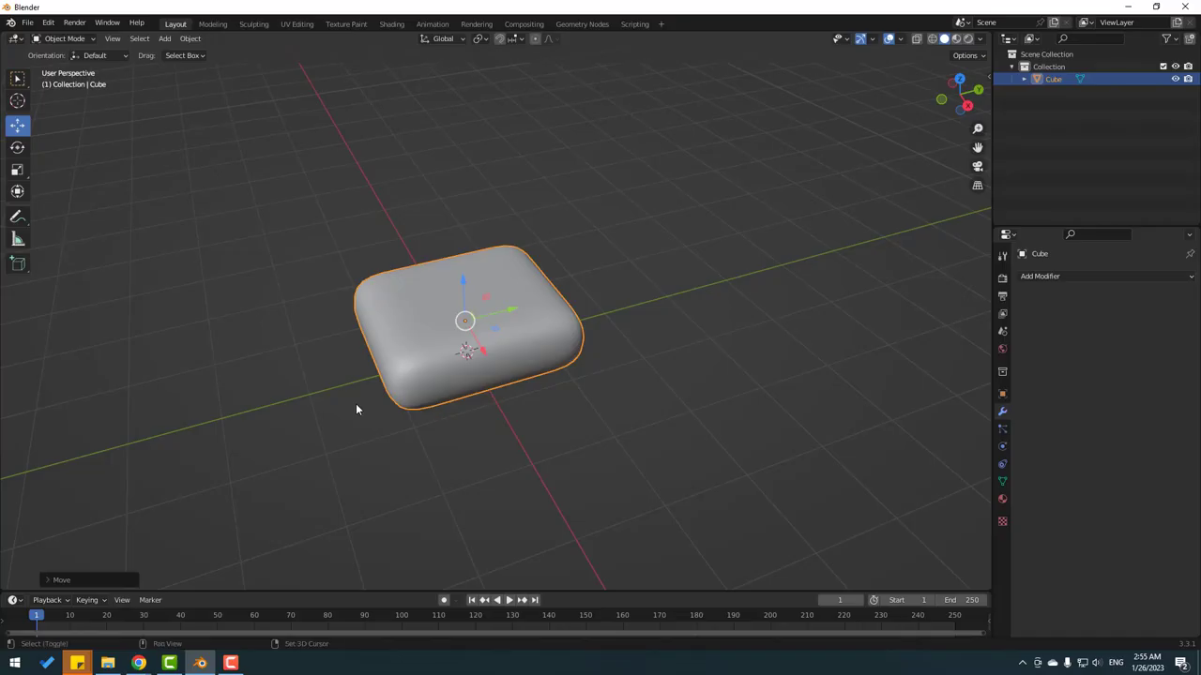
pyautogui.hotkey('shift', 'd')
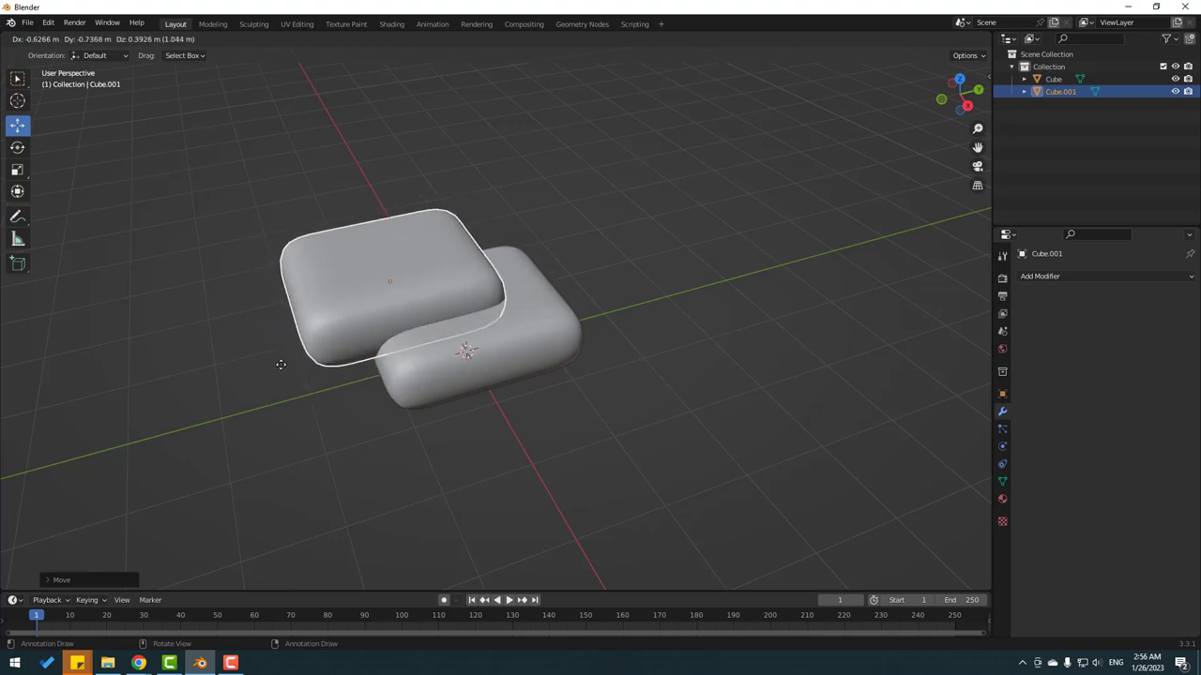
# Slide the copy along Y to sit beside the first cushion.
pyautogui.press('Escape')
pyautogui.press('g')
pyautogui.press('y')
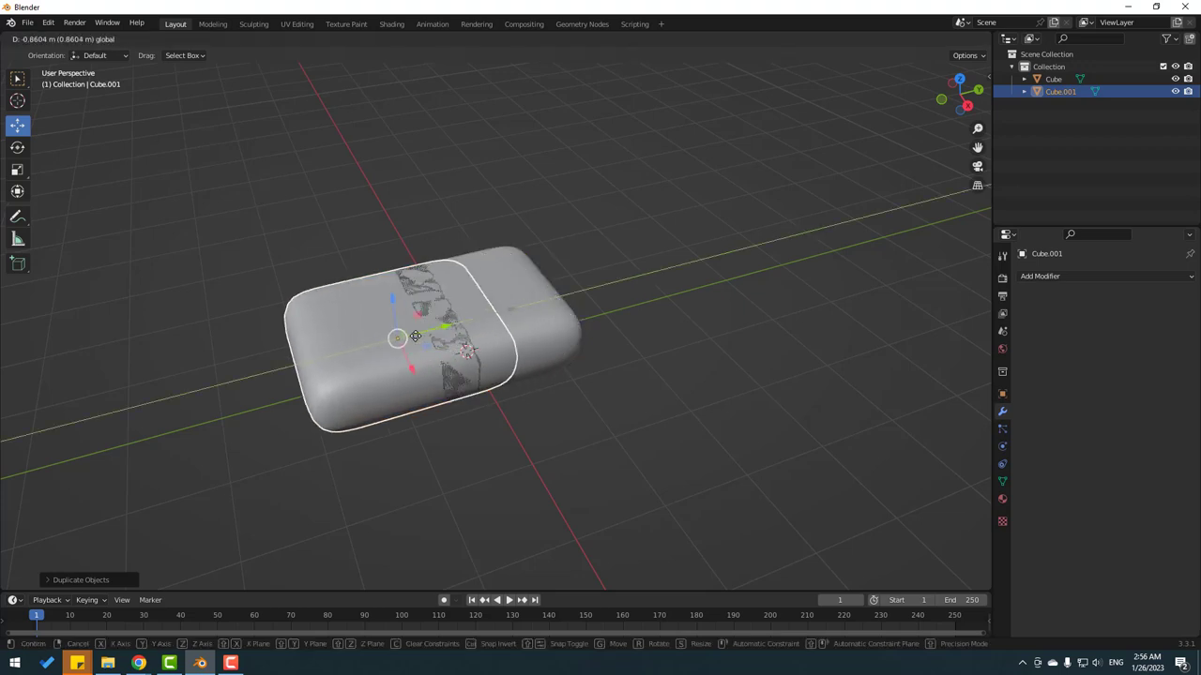
pyautogui.click(311, 359)
# Select both seat cushions together.
pyautogui.click(362, 247)
pyautogui.scroll(2, 374, 325)
pyautogui.moveTo(374, 325); pyautogui.dragTo(353, 341, button='middle')
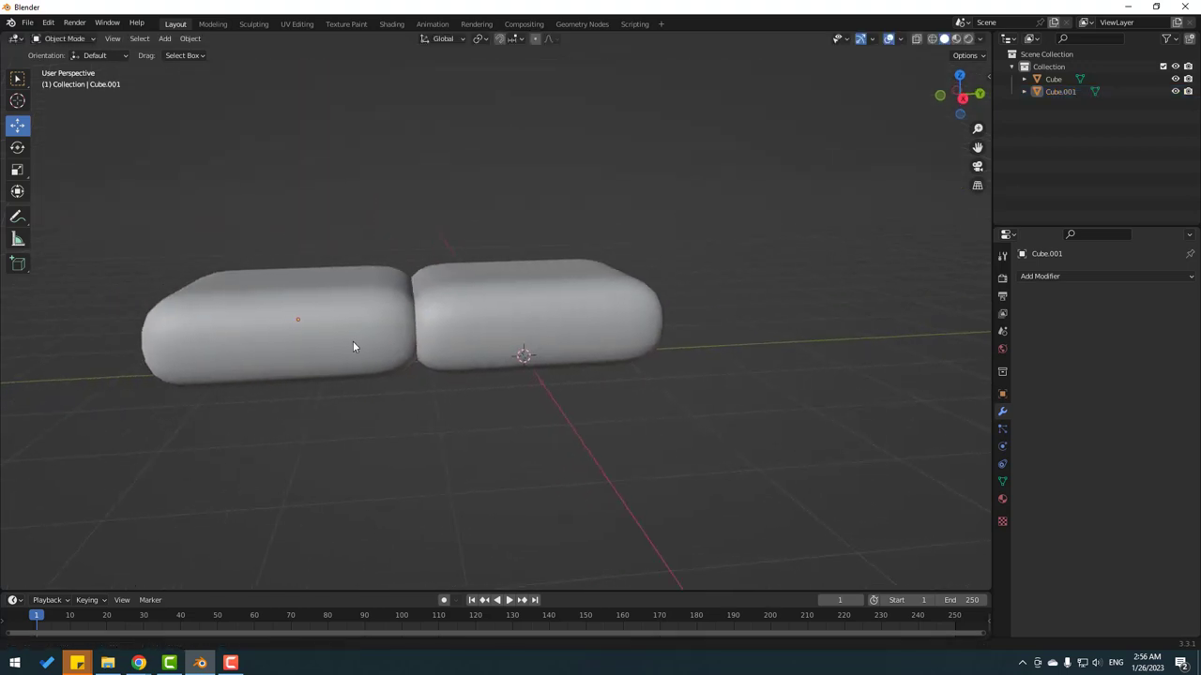
pyautogui.click(311, 328)
pyautogui.keyDown('shift'); pyautogui.click(434, 319); pyautogui.keyUp('shift')
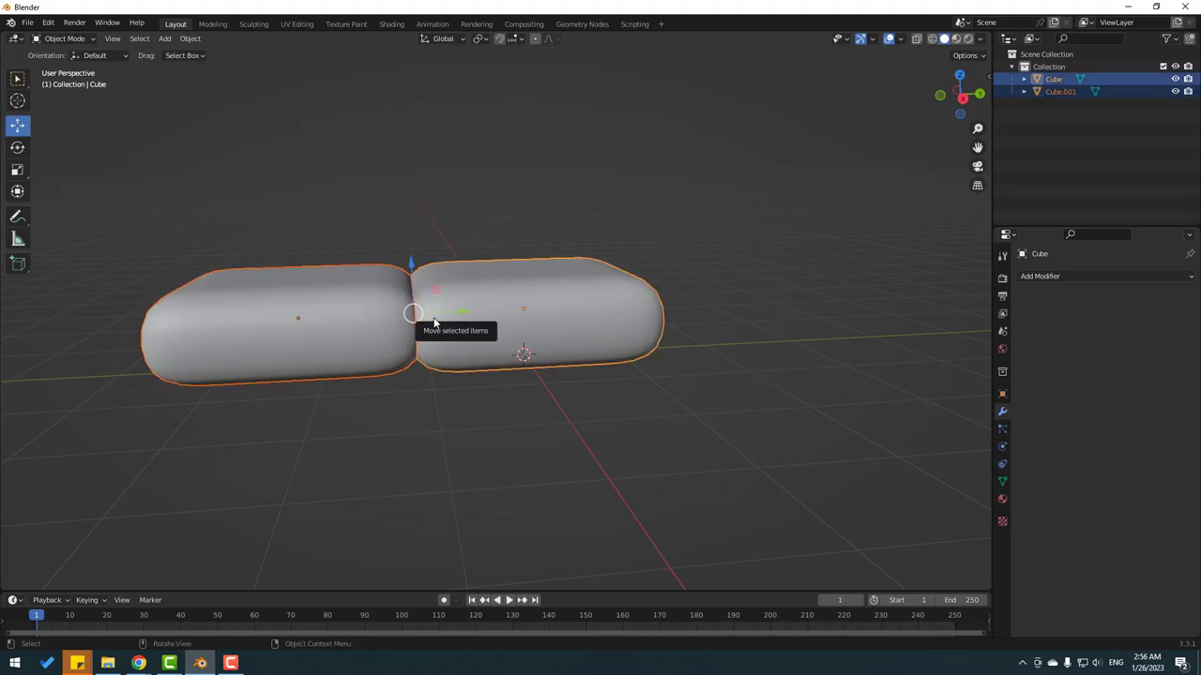
# Duplicate both cushions, raise the copies on top, and flatten them along Z.
pyautogui.hotkey('shift', 'd')
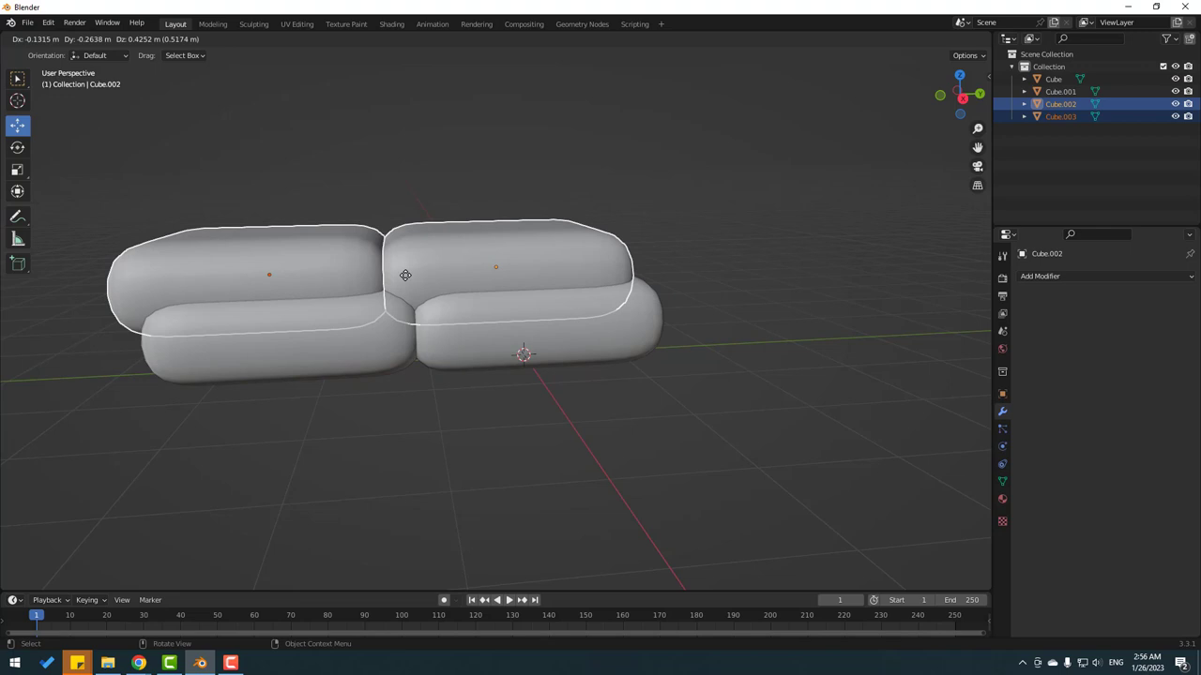
pyautogui.rightClick(405, 275)
pyautogui.moveTo(415, 290); pyautogui.dragTo(403, 191)
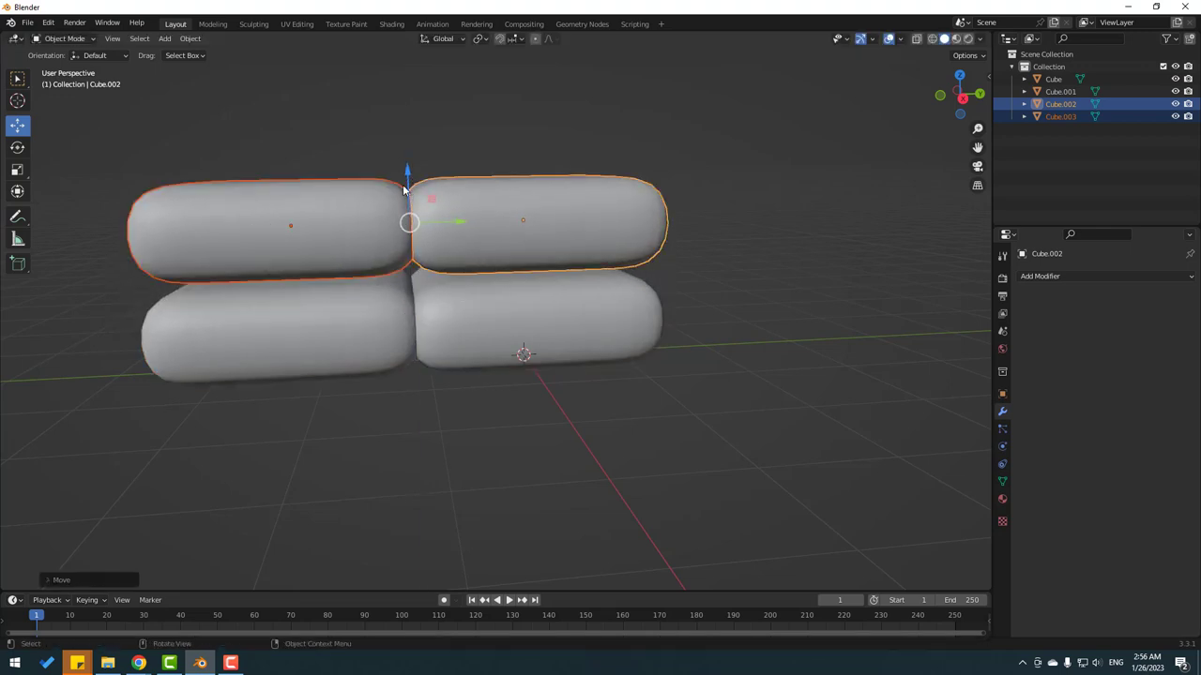
pyautogui.click(17, 172)
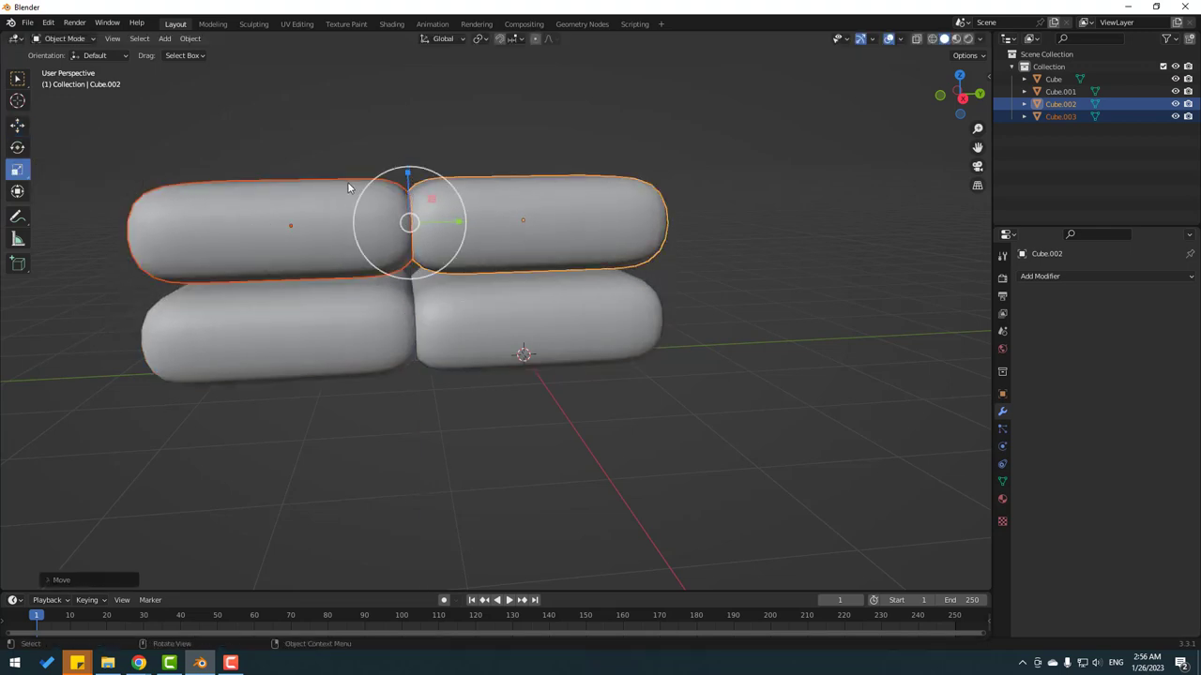
pyautogui.moveTo(408, 185); pyautogui.dragTo(402, 232)
pyautogui.click(16, 127)
pyautogui.hotkey('alt', 'a')
pyautogui.moveTo(487, 232); pyautogui.dragTo(343, 338, button='middle')
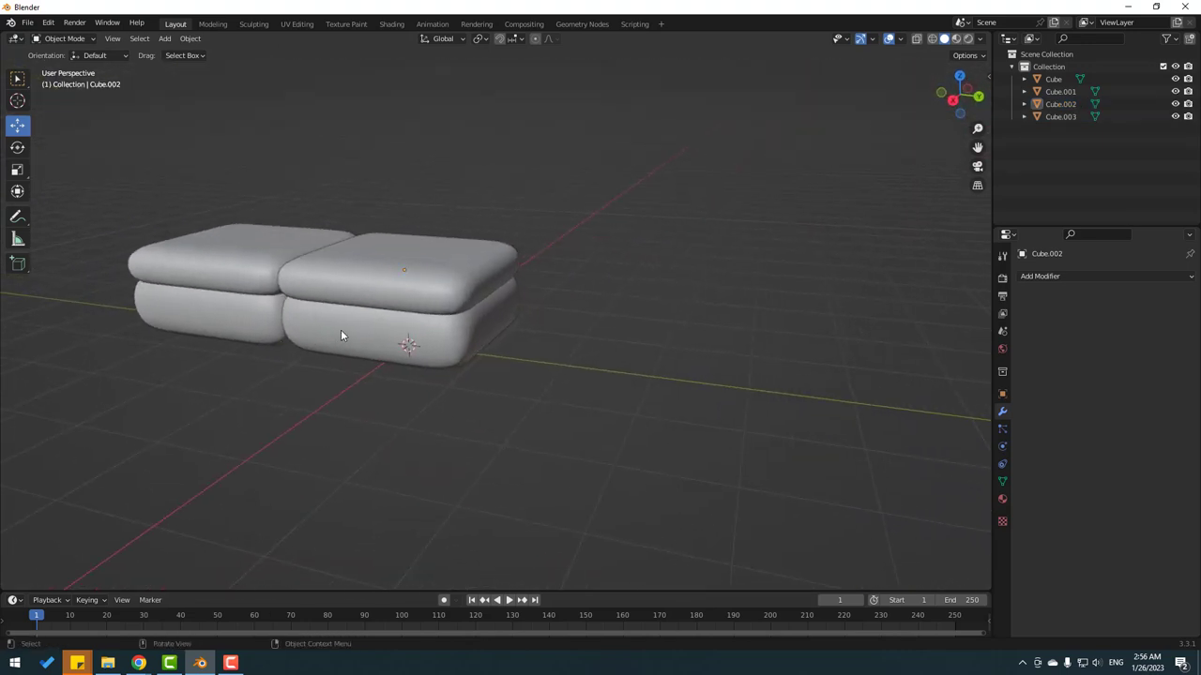
# Duplicate the bottom-right seat cushion and move the copy to the seat's end.
pyautogui.click(340, 332)
pyautogui.hotkey('shift', 'd')
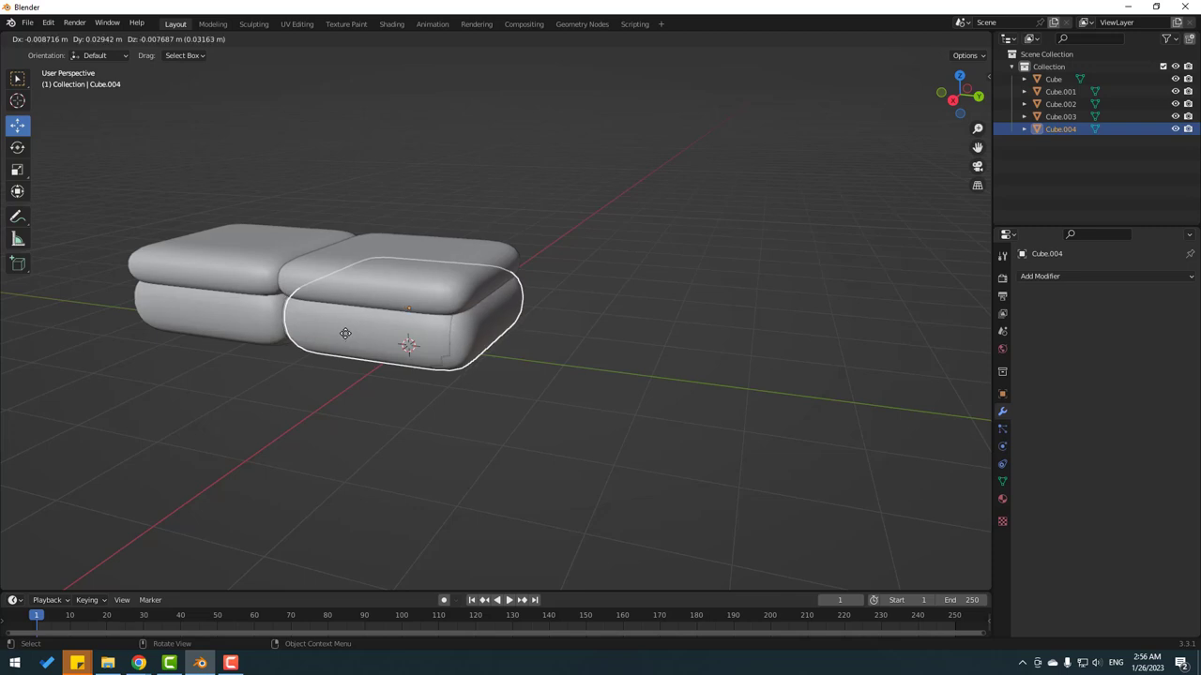
pyautogui.rightClick(422, 321)
pyautogui.press('g')
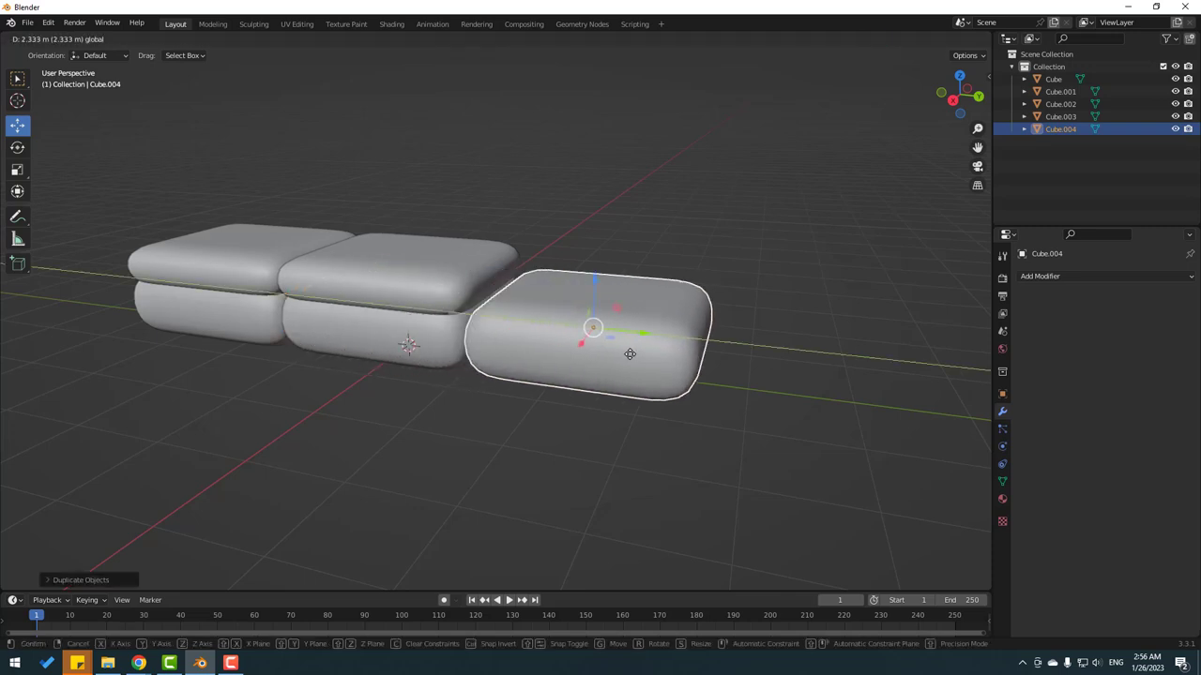
pyautogui.click(415, 362)
pyautogui.moveTo(415, 362); pyautogui.dragTo(364, 341, button='middle')
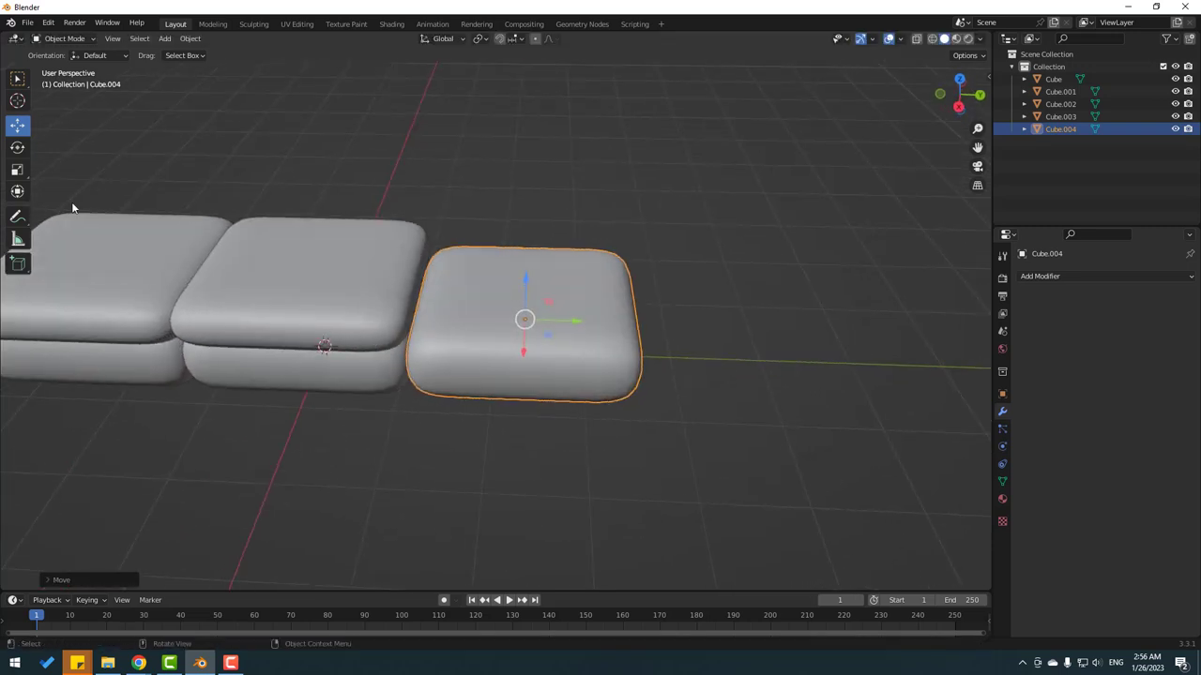
# Scale the copy narrower on Y, taller on Z and wider on X.
pyautogui.click(13, 172)
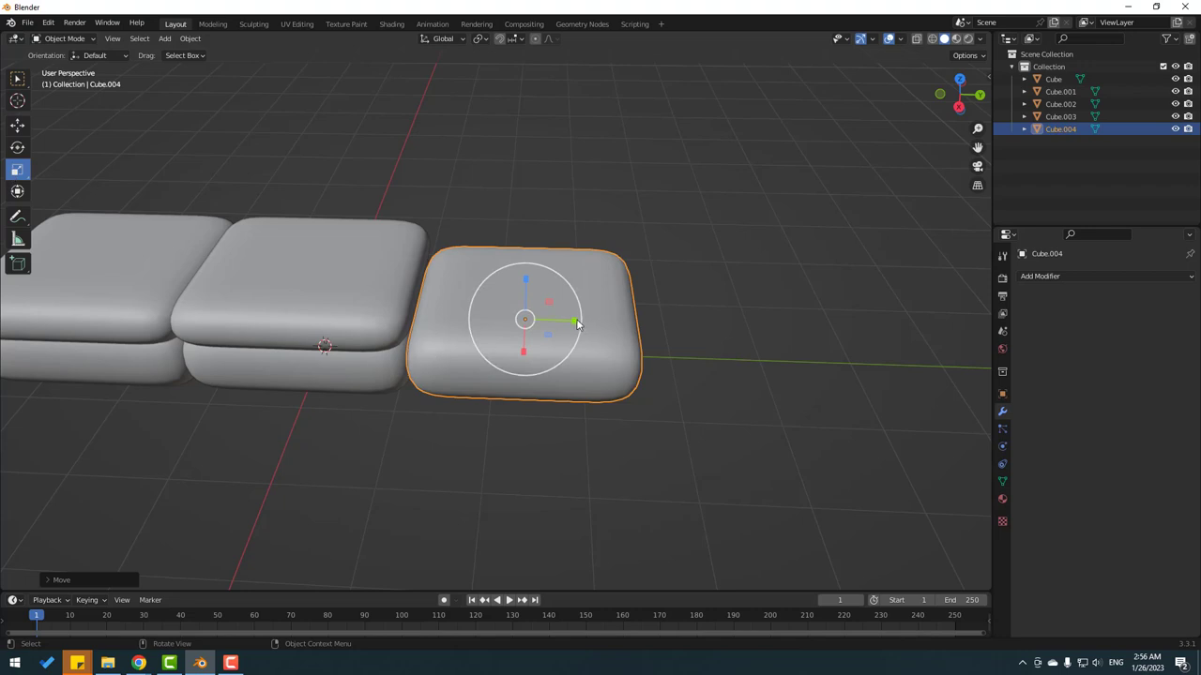
pyautogui.moveTo(575, 331); pyautogui.dragTo(544, 320)
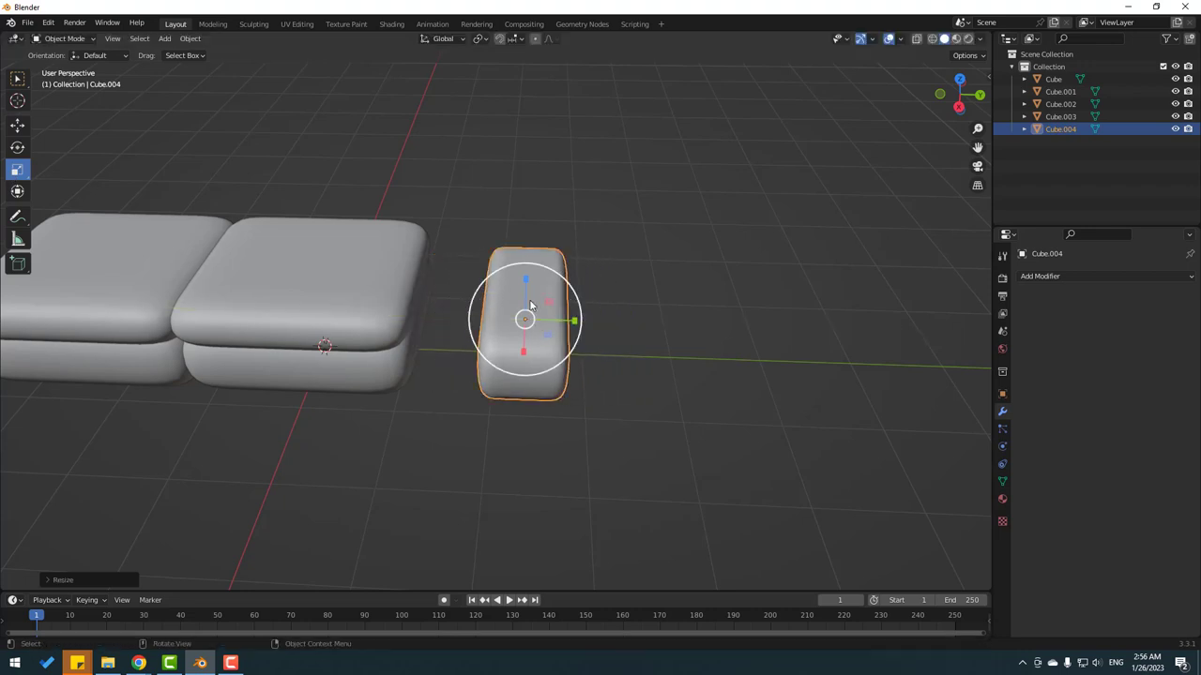
pyautogui.moveTo(544, 321); pyautogui.dragTo(451, 271, button='middle')
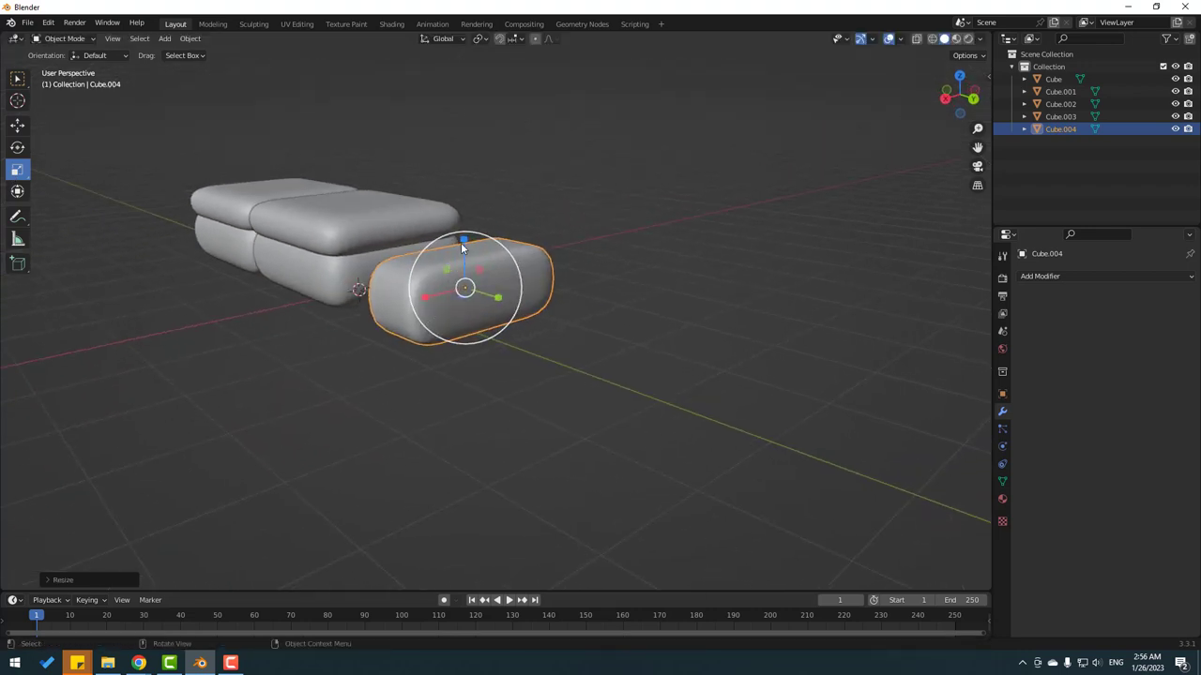
pyautogui.moveTo(465, 240); pyautogui.dragTo(460, 202)
pyautogui.moveTo(430, 298); pyautogui.dragTo(418, 300)
# Slide the armrest against the cushions and raise it along Z.
pyautogui.click(16, 124)
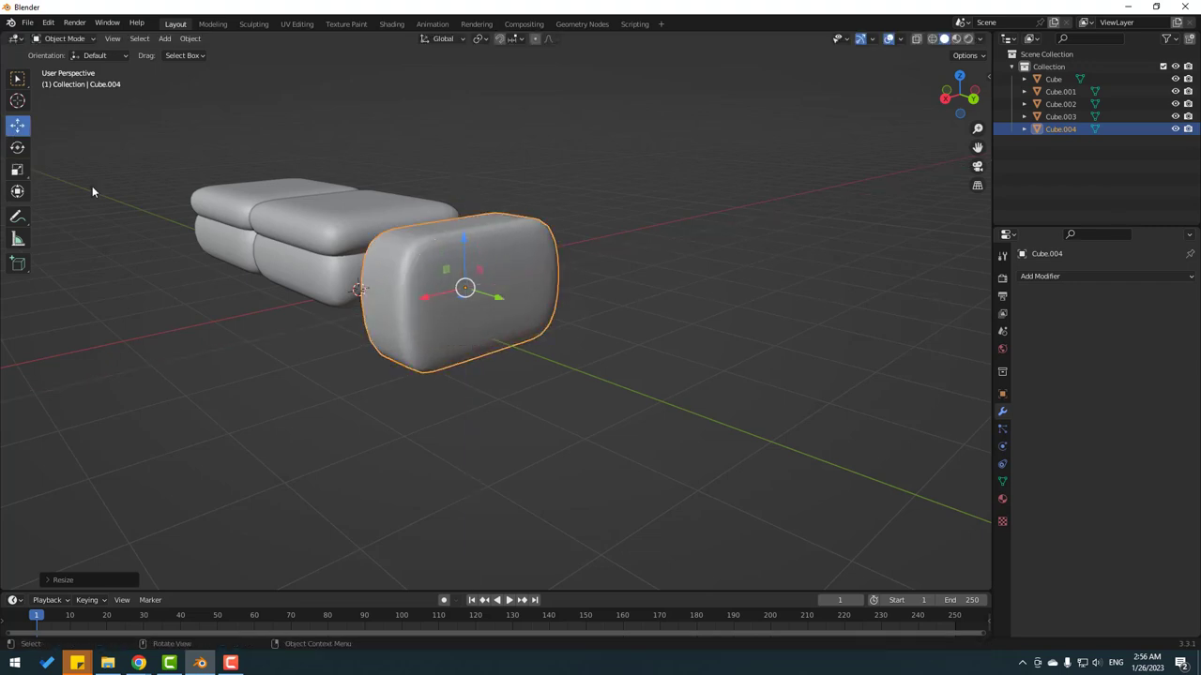
pyautogui.moveTo(92, 185); pyautogui.dragTo(577, 330, button='middle')
pyautogui.moveTo(581, 329); pyautogui.dragTo(500, 329)
pyautogui.moveTo(499, 329); pyautogui.dragTo(475, 251, button='middle')
pyautogui.moveTo(475, 251); pyautogui.dragTo(447, 204)
pyautogui.click(543, 220)
# Scale the armrest taller along Z.
pyautogui.moveTo(542, 219); pyautogui.dragTo(365, 251, button='middle')
pyautogui.click(383, 242)
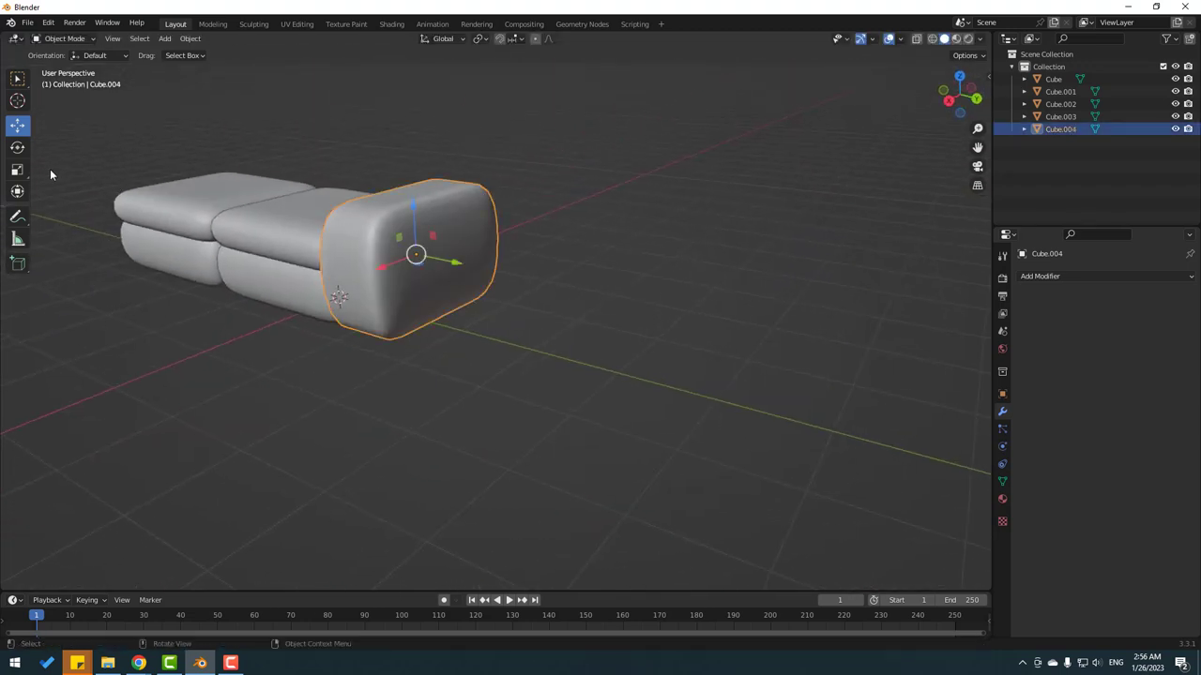
pyautogui.click(17, 170)
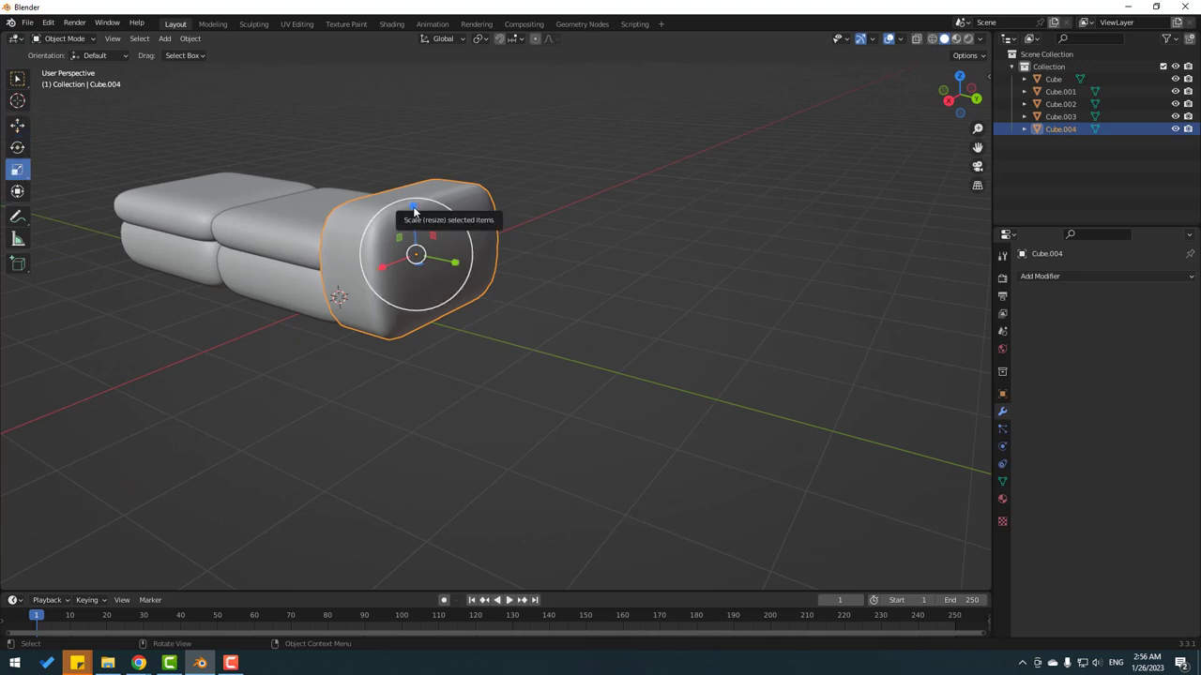
pyautogui.moveTo(415, 214); pyautogui.dragTo(413, 201)
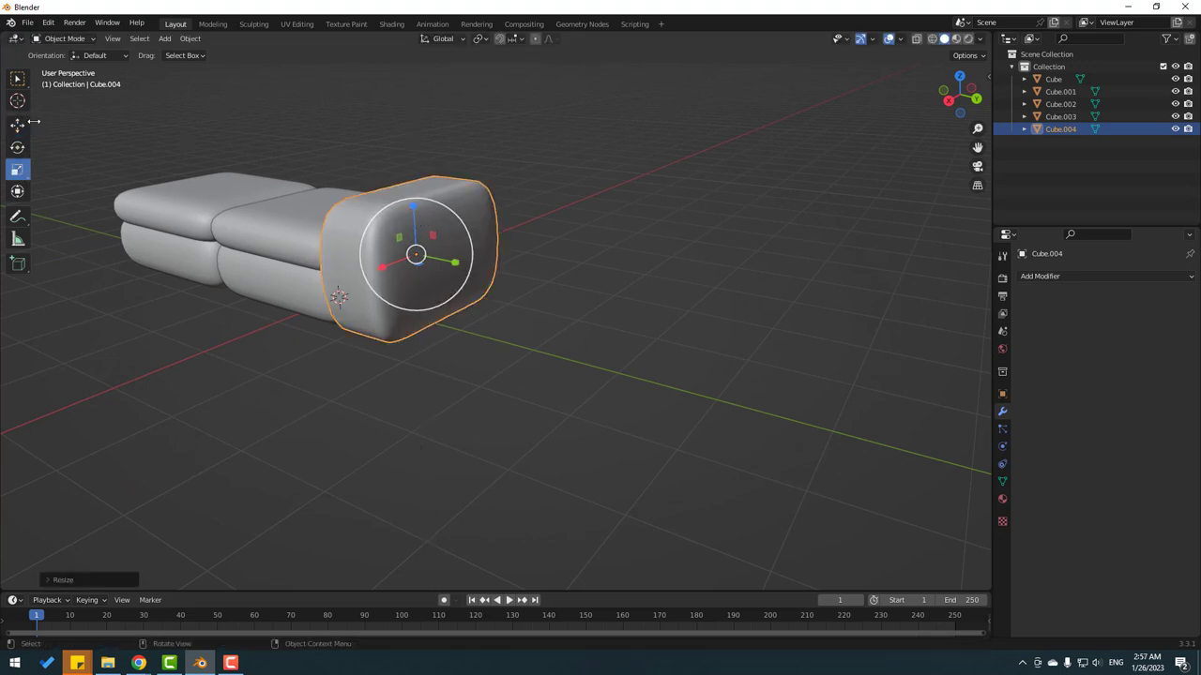
pyautogui.hotkey('shift', 'space')
pyautogui.press('g')
# Fine-tune the armrest's height on Z and reselect it.
pyautogui.moveTo(303, 249); pyautogui.dragTo(375, 218, button='middle')
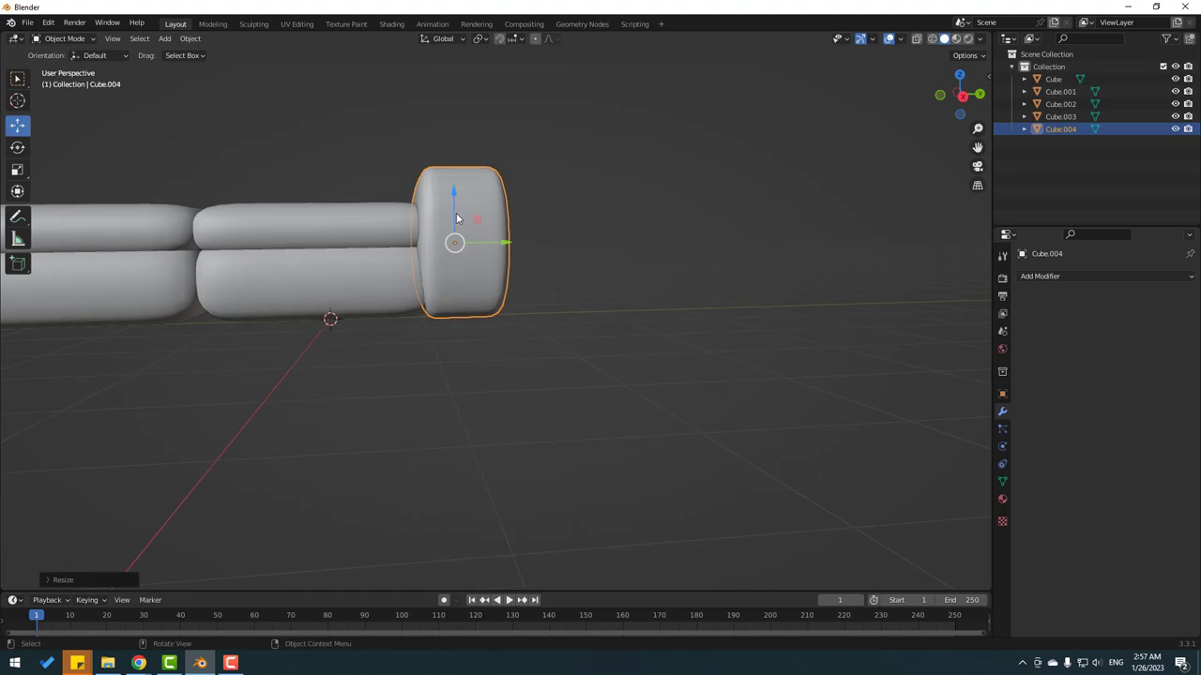
pyautogui.moveTo(456, 214); pyautogui.dragTo(451, 207)
pyautogui.hotkey('alt', 'a')
pyautogui.moveTo(379, 228); pyautogui.dragTo(652, 260, button='middle')
pyautogui.click(654, 259)
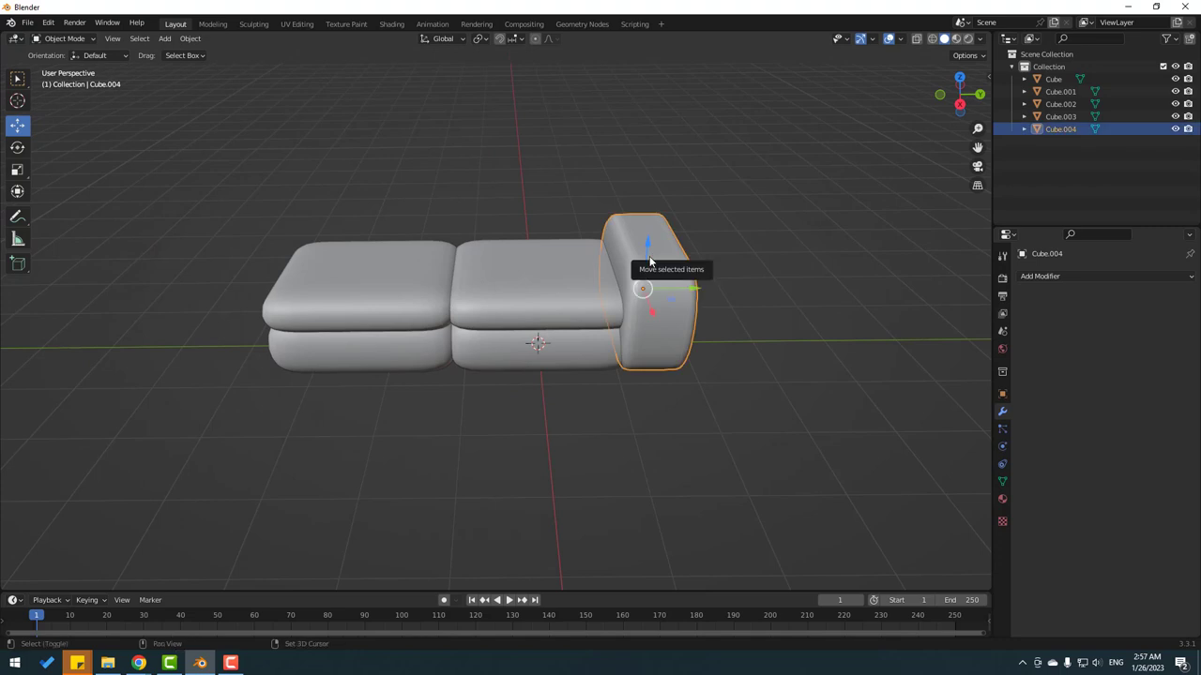
# Duplicate the armrest and slide the copy to the sofa's left end.
pyautogui.hotkey('shift', 'd')
pyautogui.rightClick(639, 259)
pyautogui.moveTo(689, 296); pyautogui.dragTo(300, 293)
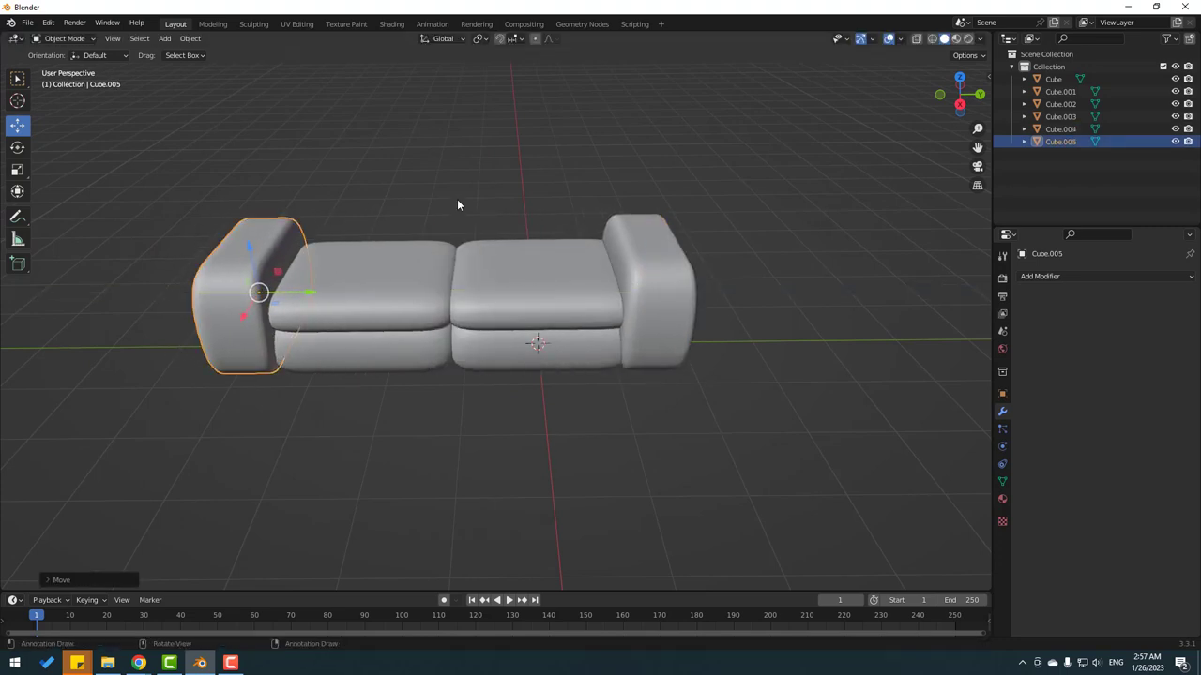
pyautogui.click(456, 199)
pyautogui.moveTo(457, 199); pyautogui.dragTo(230, 273, button='middle')
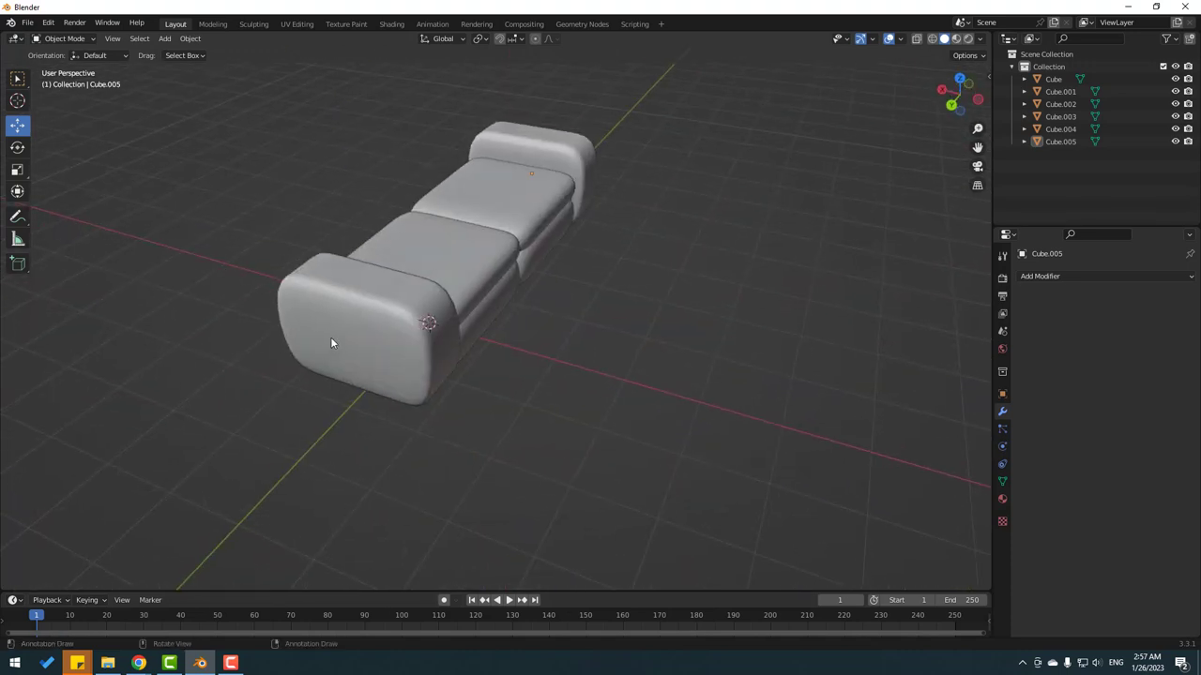
# Duplicate the near-end armrest again and move the copy beside the sofa.
pyautogui.click(325, 306)
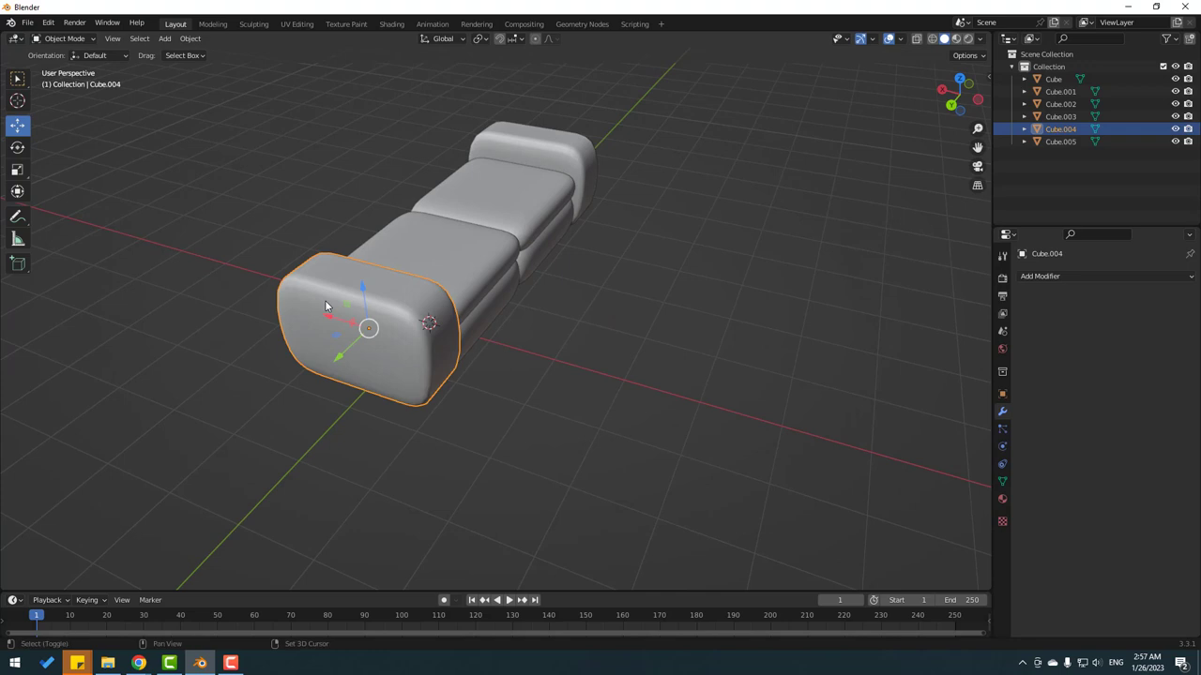
pyautogui.hotkey('shift', 'd')
pyautogui.rightClick(325, 300)
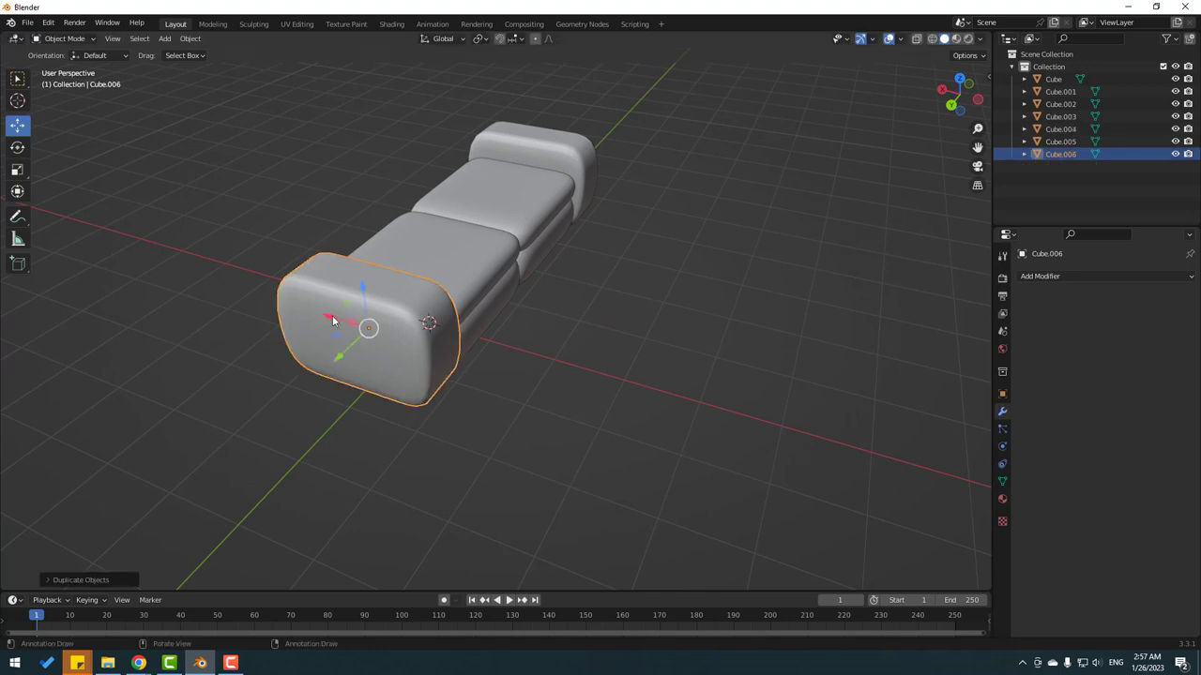
pyautogui.moveTo(333, 321); pyautogui.dragTo(563, 359)
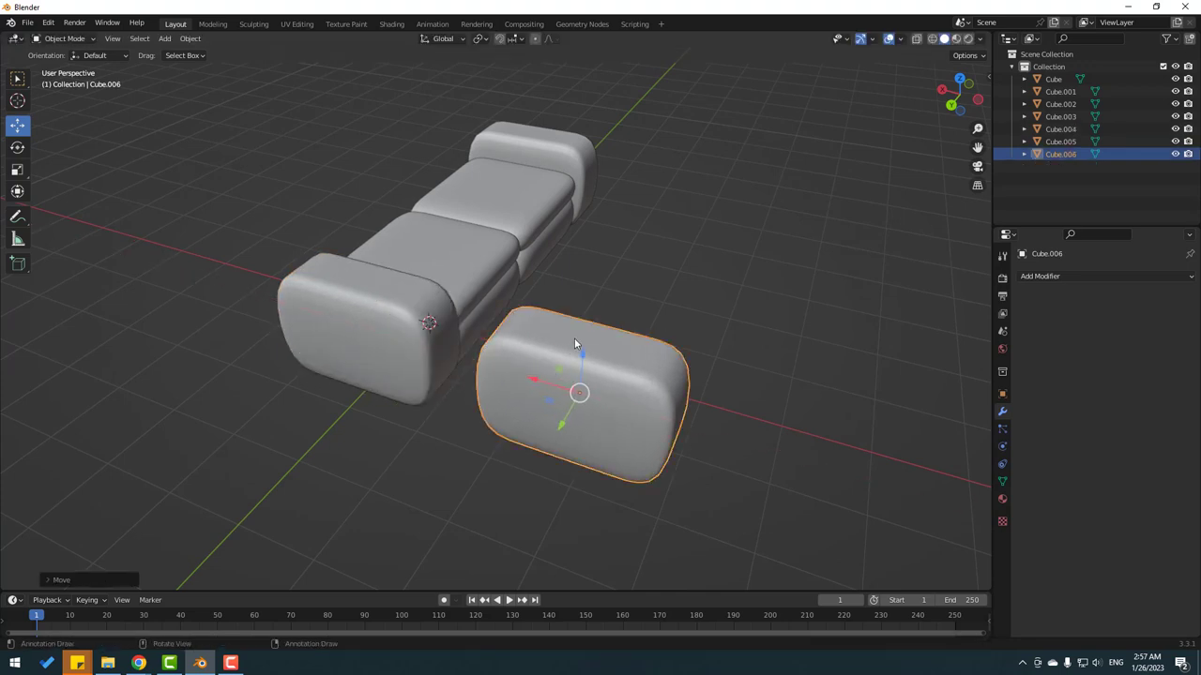
# In top view, rotate Cube.006 about 85° and set it against the sofa's long side.
pyautogui.press('KP_7')
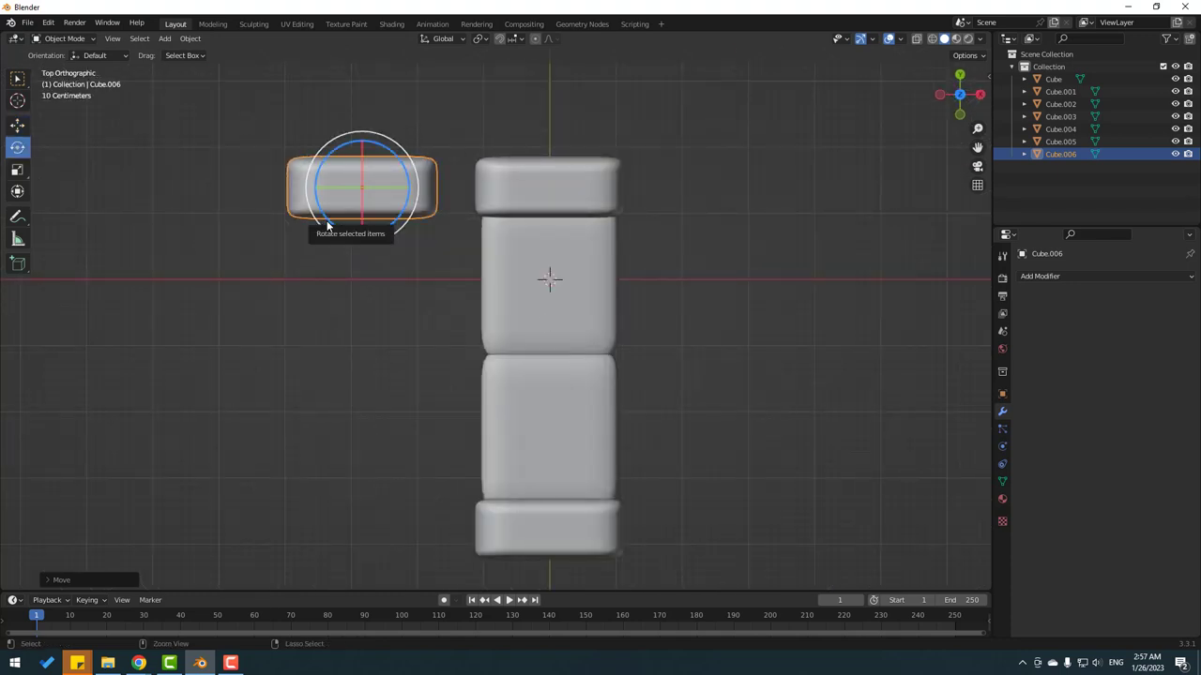
pyautogui.moveTo(323, 228); pyautogui.dragTo(432, 249)
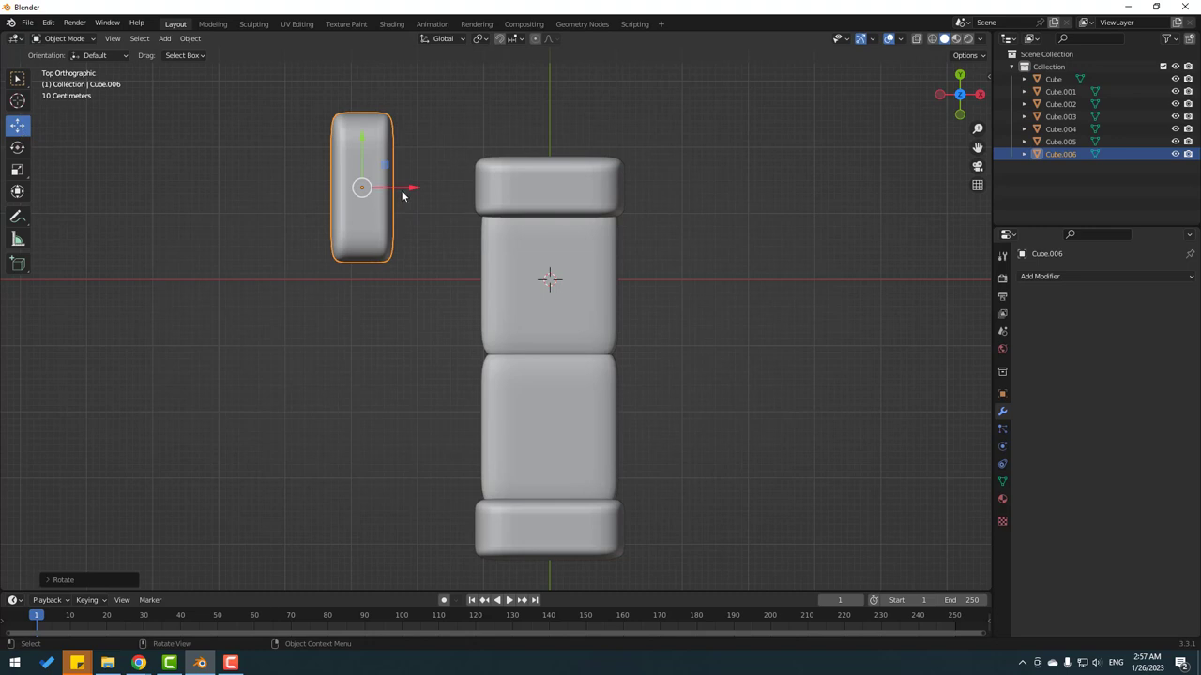
pyautogui.moveTo(365, 162); pyautogui.dragTo(496, 201)
pyautogui.moveTo(455, 166); pyautogui.dragTo(454, 189)
pyautogui.moveTo(490, 231); pyautogui.dragTo(476, 227)
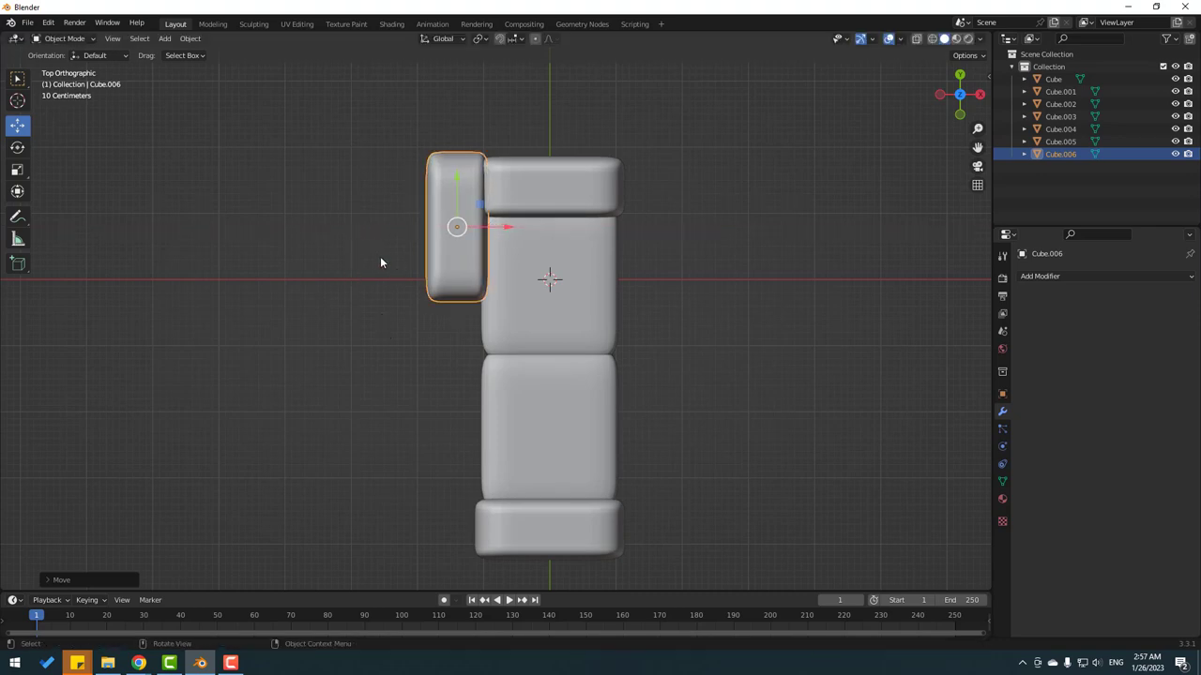
pyautogui.moveTo(380, 263); pyautogui.dragTo(56, 51, button='middle')
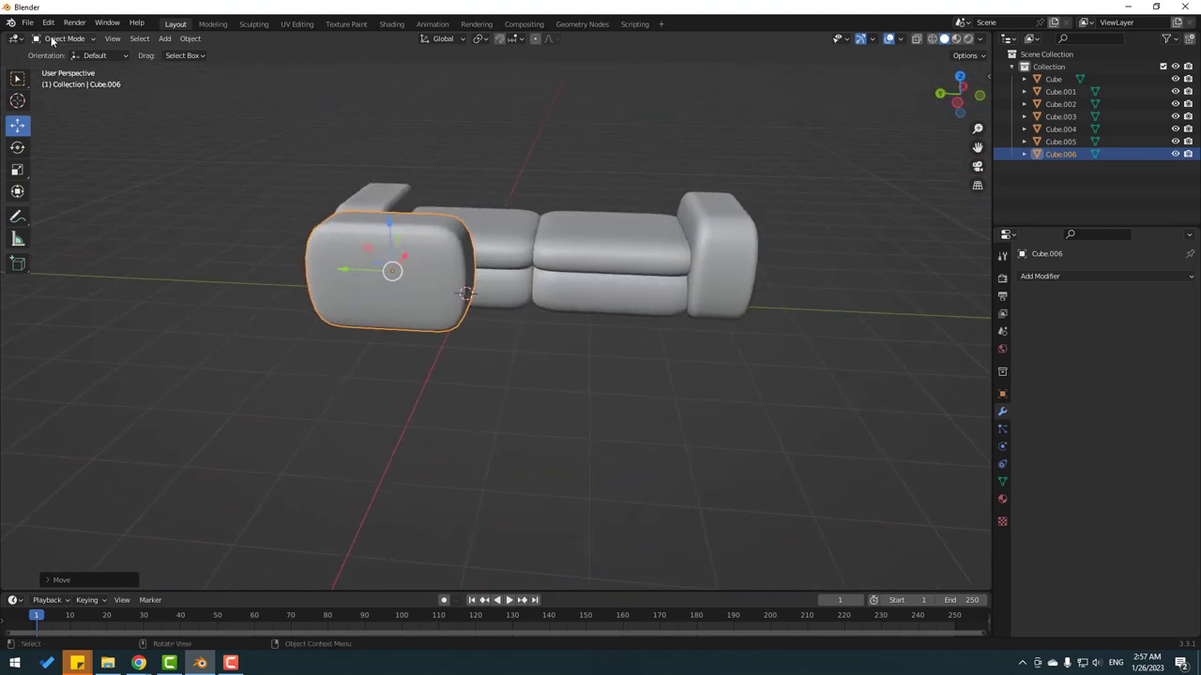
# Enter Edit Mode on Cube.006, select all, and move its mesh along X clear of the sofa.
pyautogui.click(53, 39)
pyautogui.click(67, 73)
pyautogui.moveTo(340, 257); pyautogui.dragTo(296, 285, button='middle')
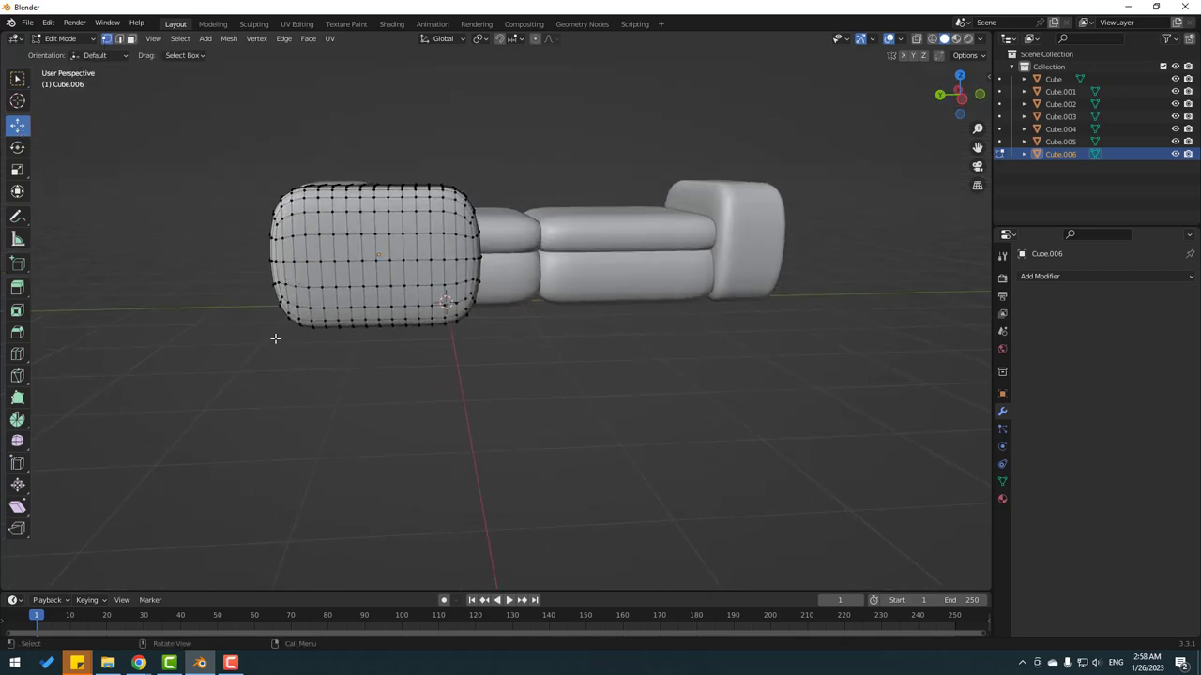
pyautogui.moveTo(314, 292); pyautogui.dragTo(211, 254, button='middle')
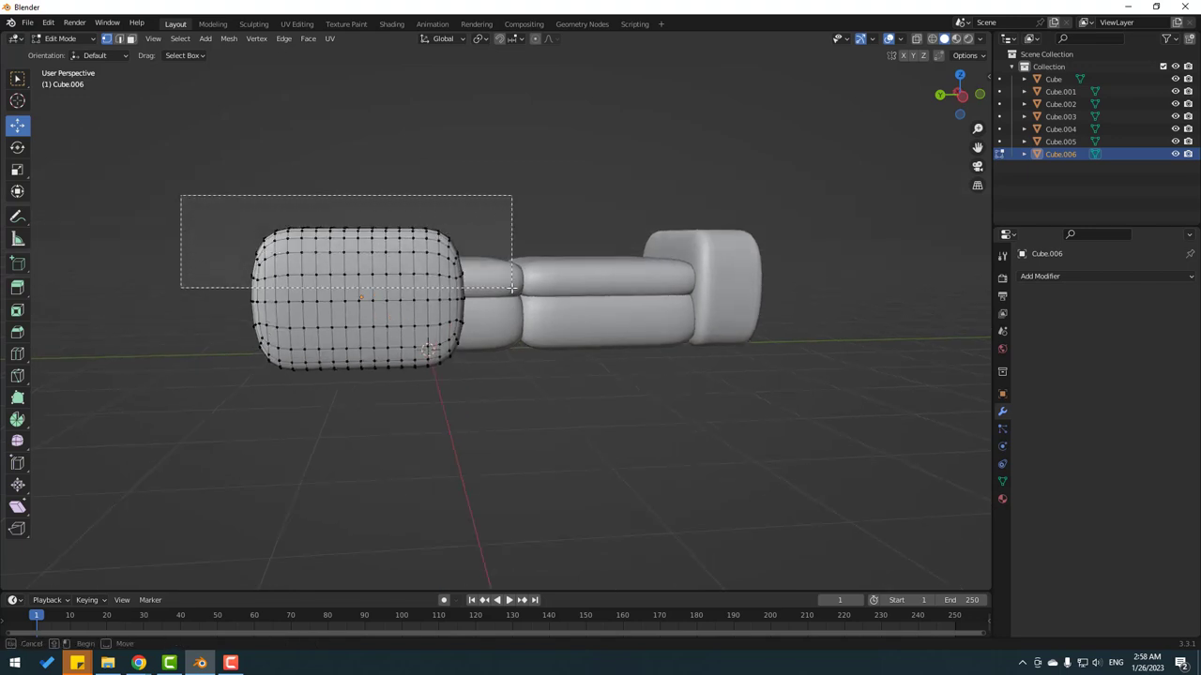
pyautogui.moveTo(512, 288); pyautogui.dragTo(512, 288)
pyautogui.moveTo(174, 296); pyautogui.dragTo(6, 150, button='middle')
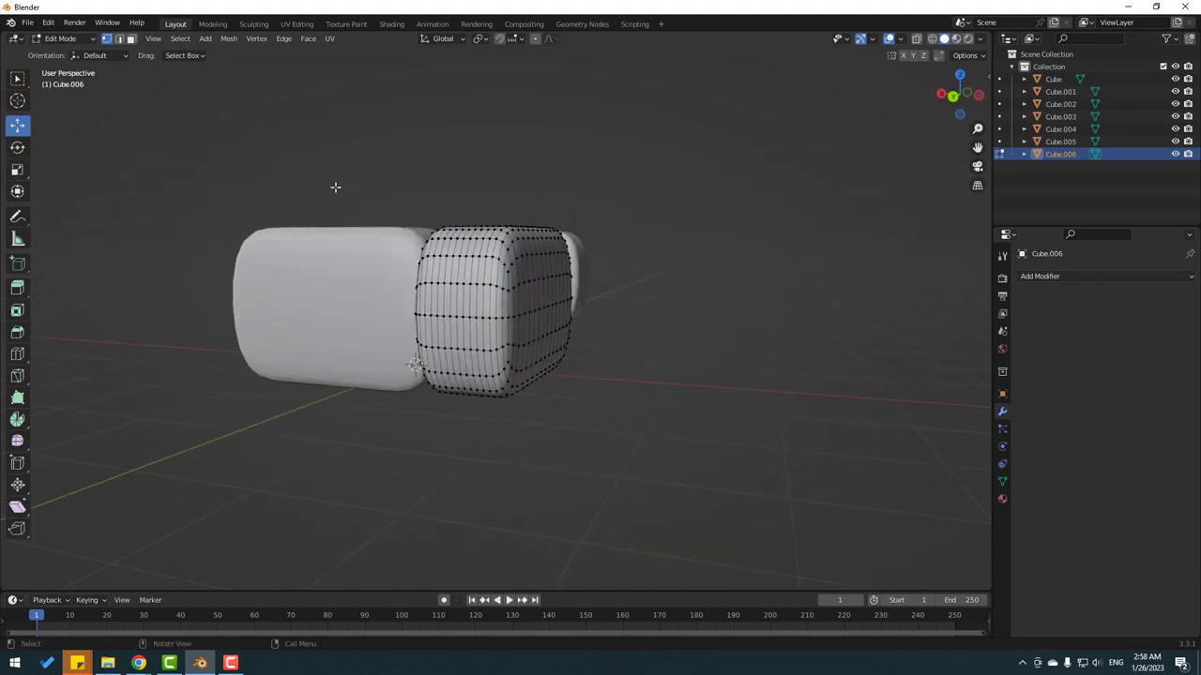
pyautogui.press('a')
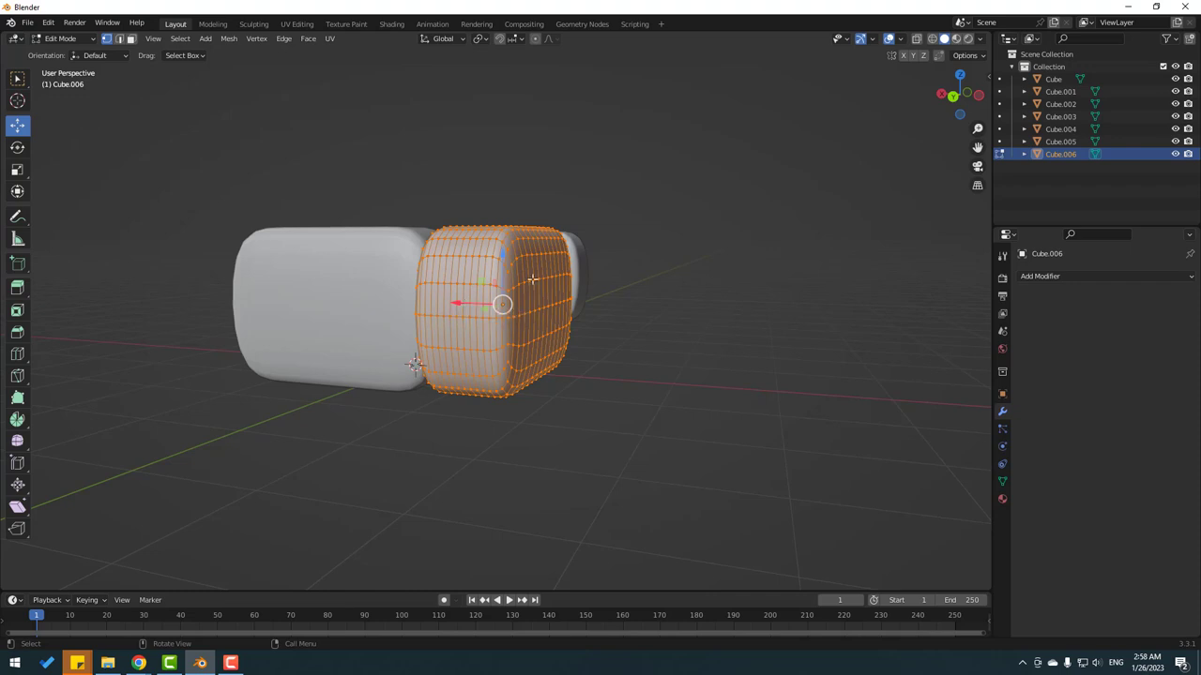
pyautogui.moveTo(464, 304); pyautogui.dragTo(801, 307)
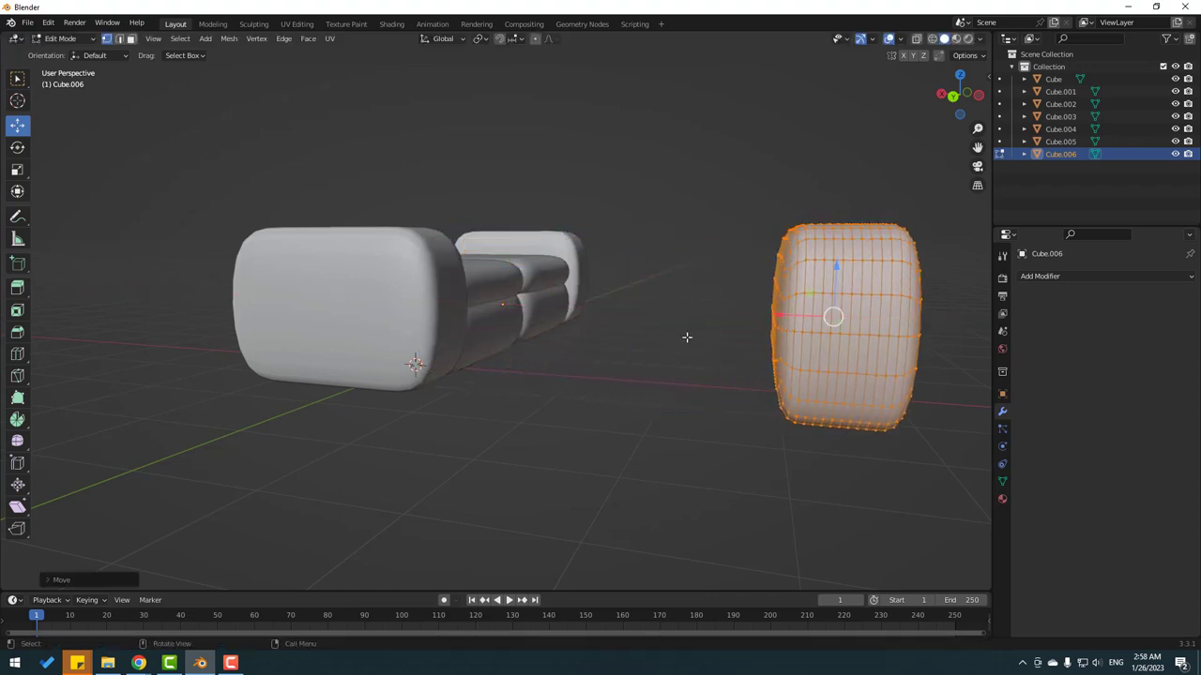
pyautogui.moveTo(801, 308); pyautogui.dragTo(482, 351, button='middle')
pyautogui.scroll(-3, 482, 351)
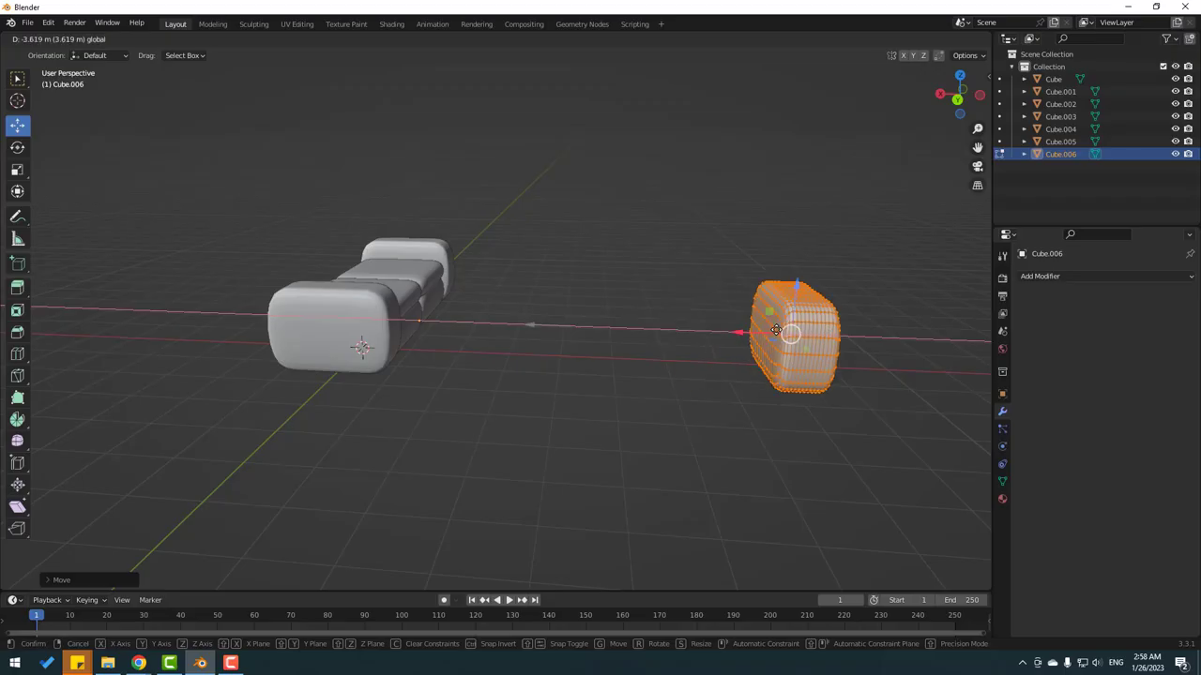
# Box-select the piece's top vertex rows and raise them on Z to make it taller.
pyautogui.moveTo(638, 331); pyautogui.dragTo(261, 319, button='middle')
pyautogui.click(411, 307)
pyautogui.moveTo(127, 209); pyautogui.dragTo(363, 271)
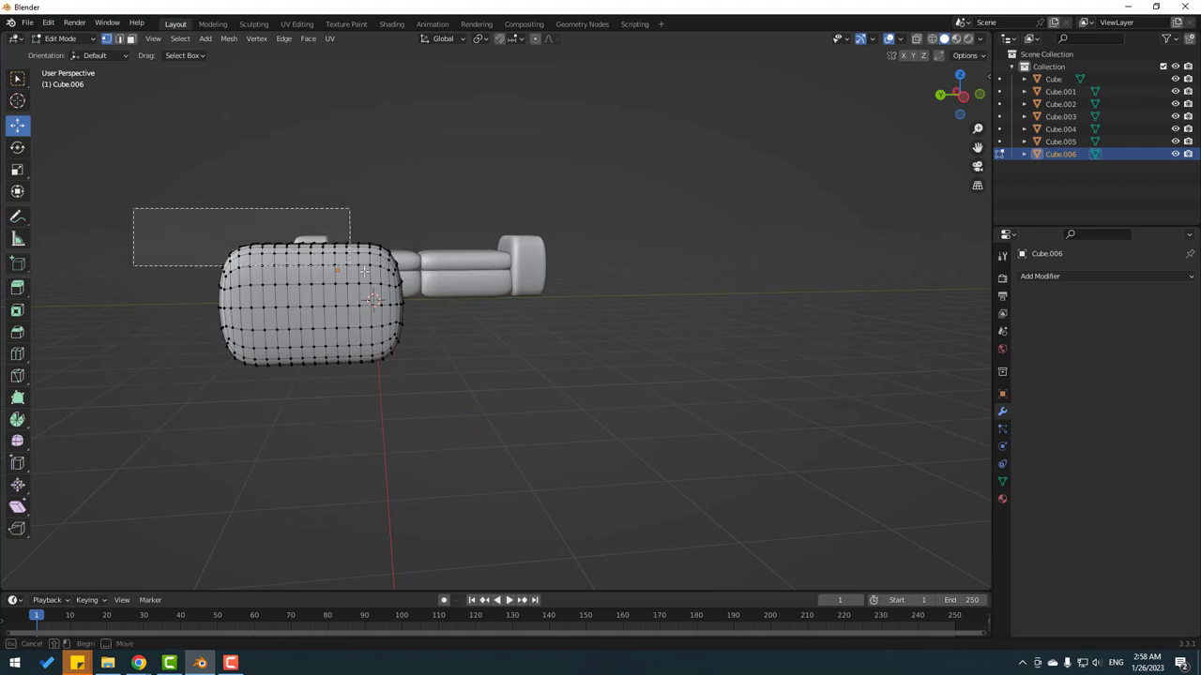
pyautogui.moveTo(427, 298); pyautogui.dragTo(427, 298)
pyautogui.moveTo(426, 298); pyautogui.dragTo(388, 218, button='middle')
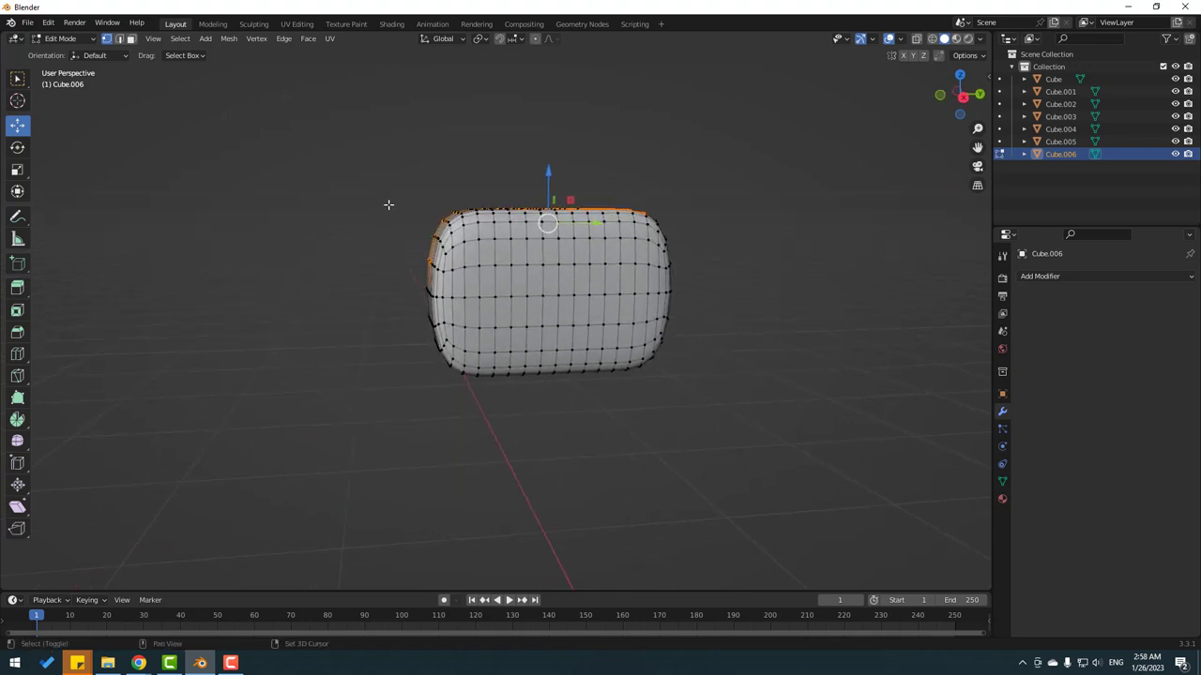
pyautogui.moveTo(383, 169); pyautogui.dragTo(700, 282)
pyautogui.moveTo(572, 308); pyautogui.dragTo(325, 191, button='middle')
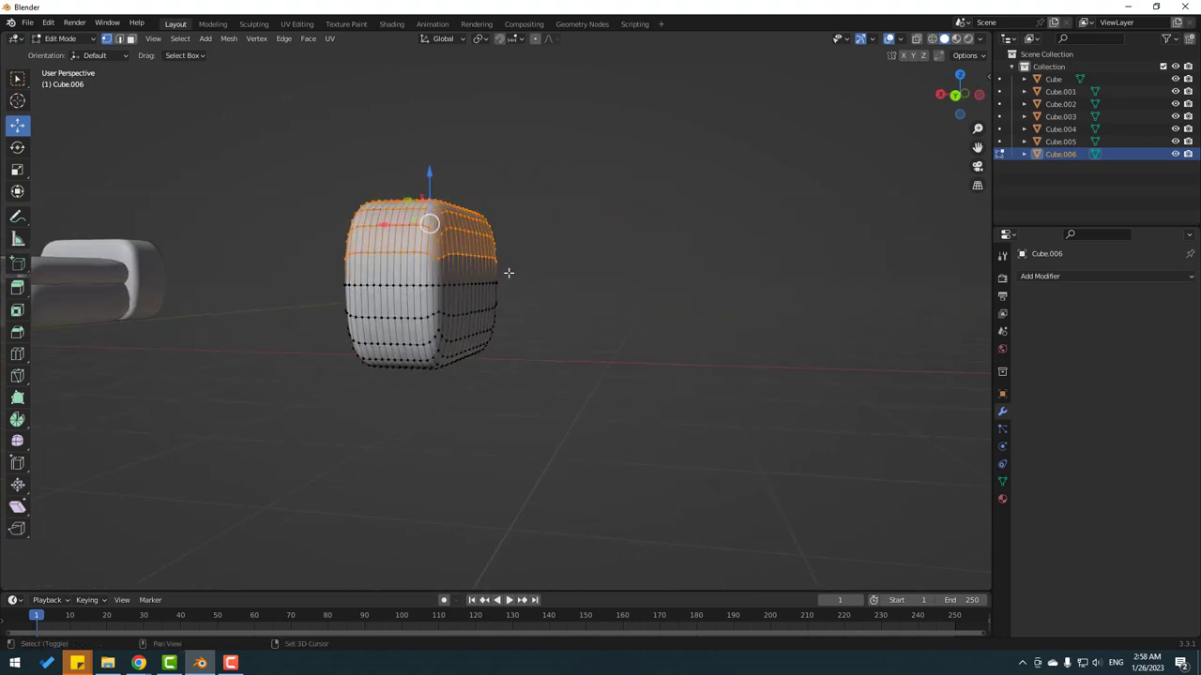
pyautogui.moveTo(508, 272); pyautogui.dragTo(432, 216, button='middle')
pyautogui.moveTo(456, 188); pyautogui.dragTo(646, 264)
pyautogui.moveTo(645, 265); pyautogui.dragTo(464, 197, button='middle')
pyautogui.moveTo(464, 181); pyautogui.dragTo(463, 169)
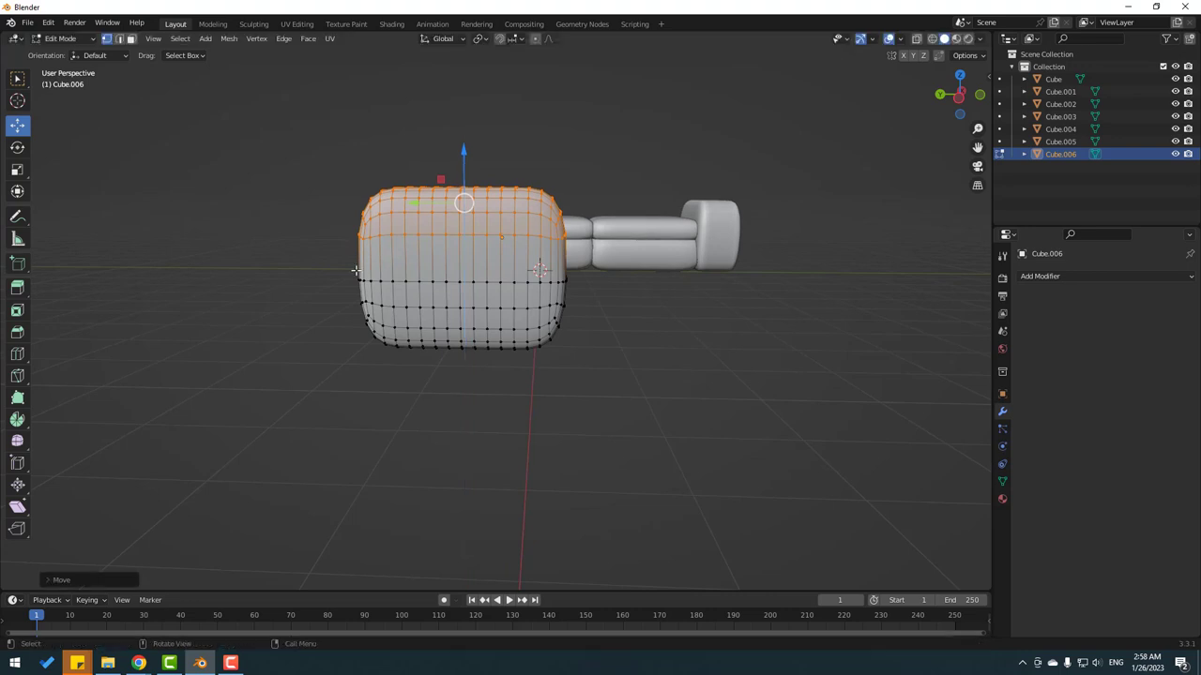
# Box-select the vertices at the piece's left and right ends, checking it against the sofa.
pyautogui.moveTo(323, 283); pyautogui.dragTo(325, 275, button='middle')
pyautogui.moveTo(268, 130); pyautogui.dragTo(378, 378)
pyautogui.moveTo(303, 295); pyautogui.dragTo(638, 277, button='middle')
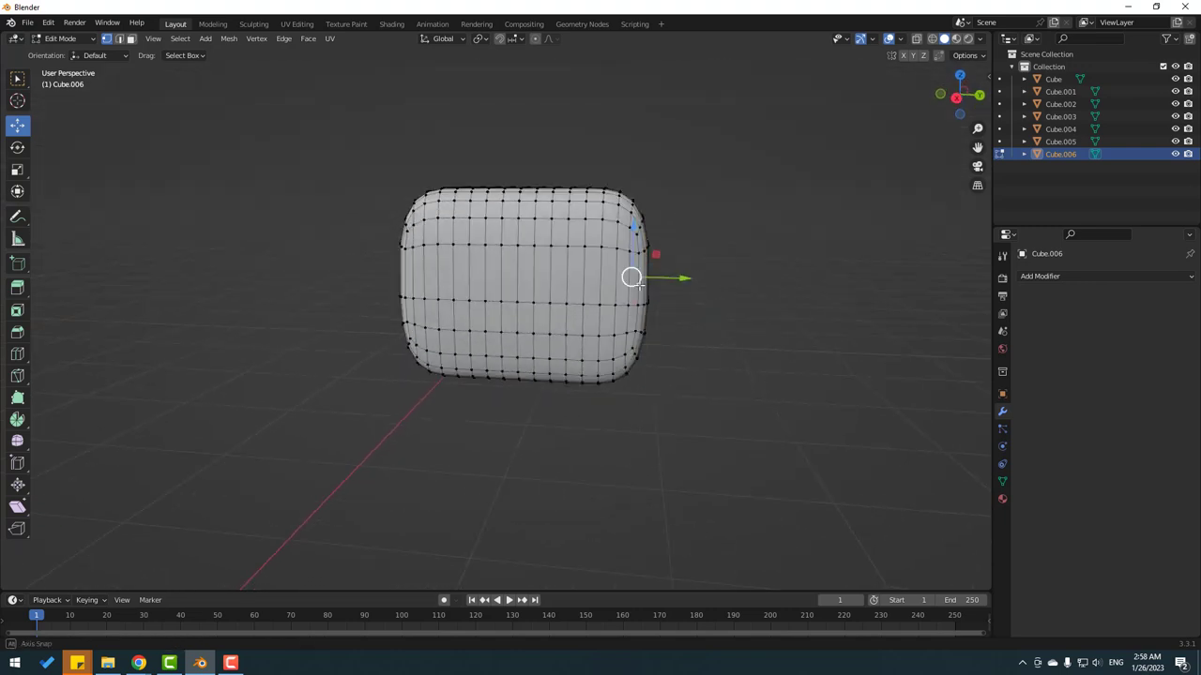
pyautogui.moveTo(739, 133); pyautogui.dragTo(610, 423)
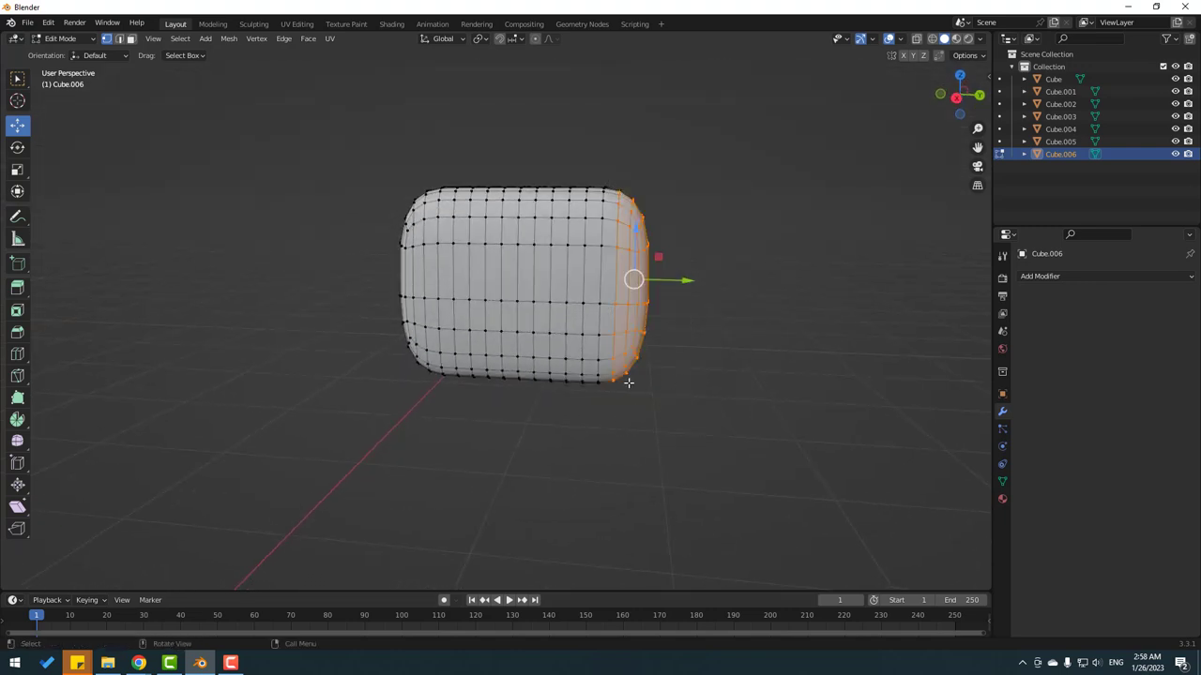
pyautogui.moveTo(628, 383); pyautogui.dragTo(277, 182, button='middle')
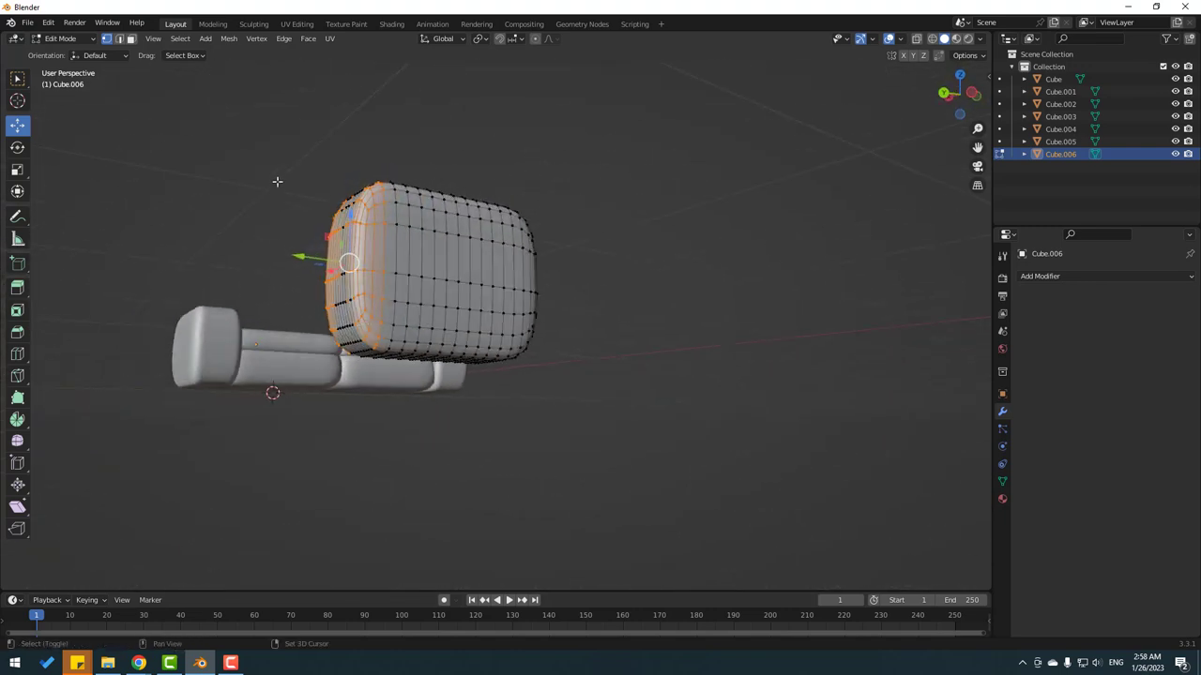
pyautogui.moveTo(359, 256); pyautogui.dragTo(358, 257)
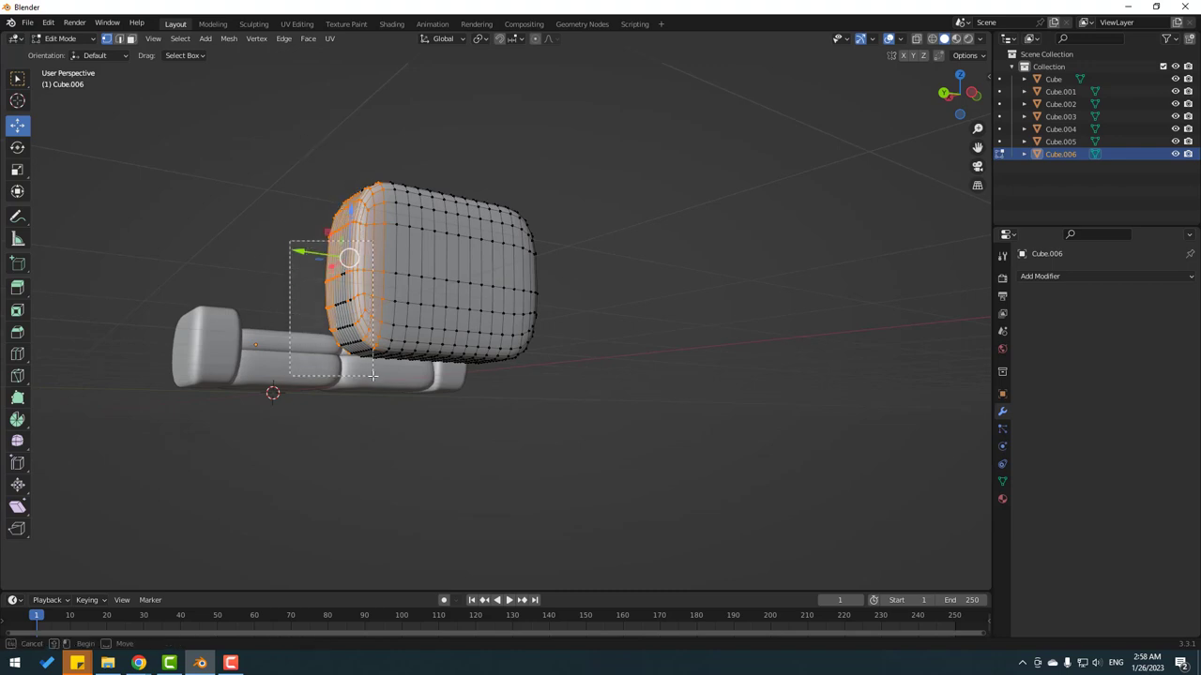
pyautogui.moveTo(355, 349); pyautogui.dragTo(354, 349)
pyautogui.moveTo(355, 349); pyautogui.dragTo(327, 306, button='middle')
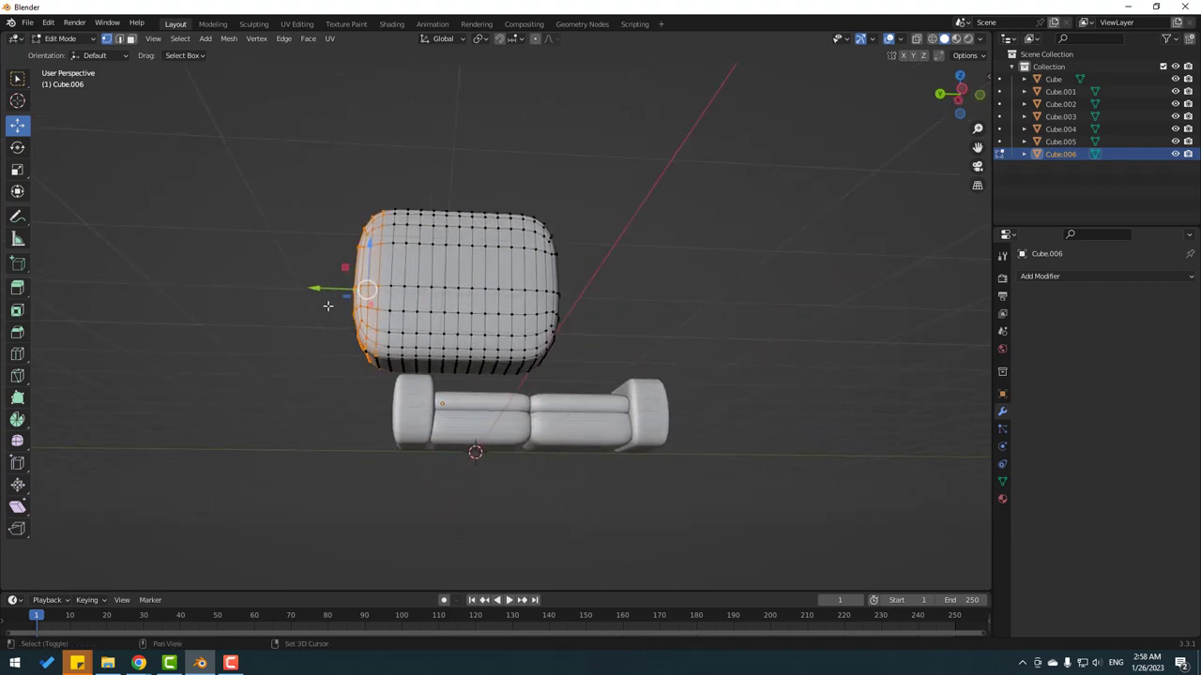
pyautogui.moveTo(355, 416)
pyautogui.mouseDown(button='middle')
pyautogui.moveTo(370, 400)
pyautogui.moveTo(358, 411)
pyautogui.moveTo(355, 394)
pyautogui.mouseUp(button='middle')
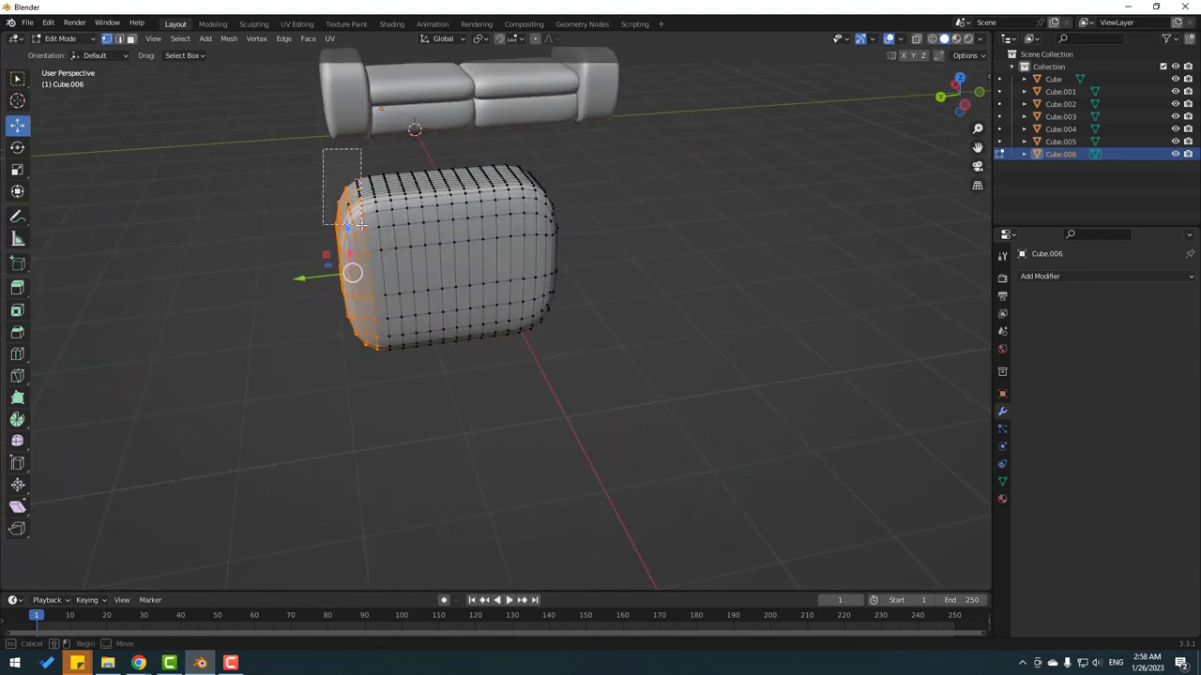
pyautogui.moveTo(305, 266); pyautogui.dragTo(306, 245, button='middle')
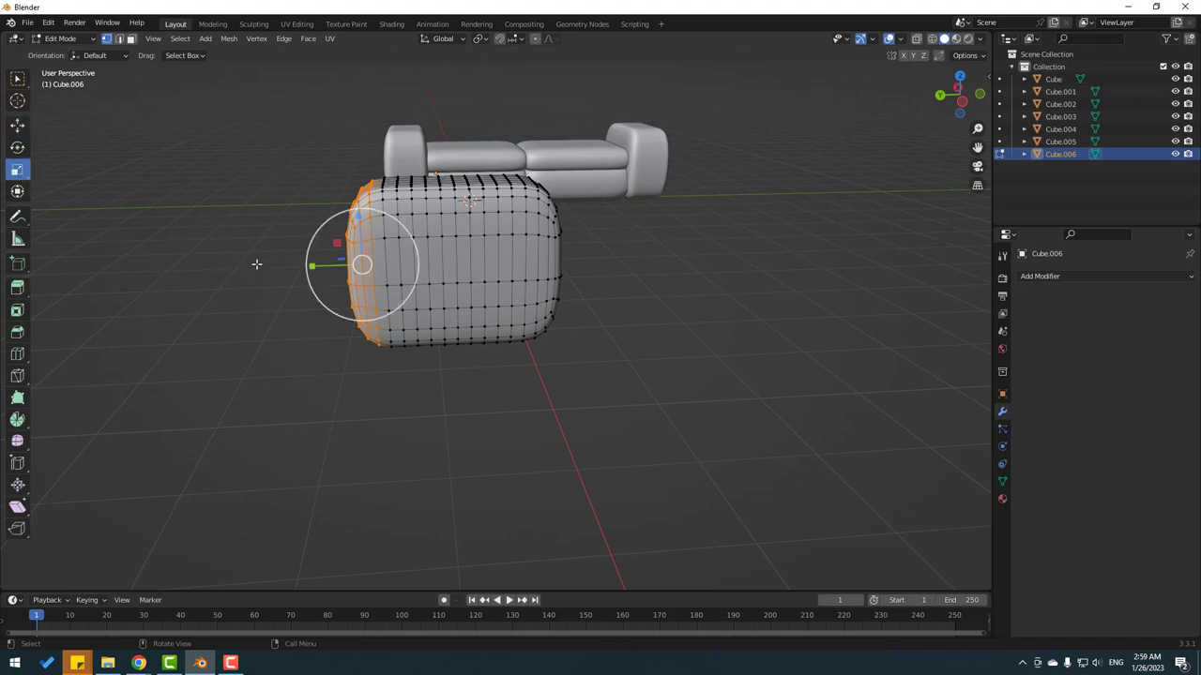
# Stretch the selected end outward in depth, then box-select the block's end vertex loops.
pyautogui.moveTo(311, 267); pyautogui.dragTo(338, 266)
pyautogui.moveTo(338, 265); pyautogui.dragTo(412, 272, button='middle')
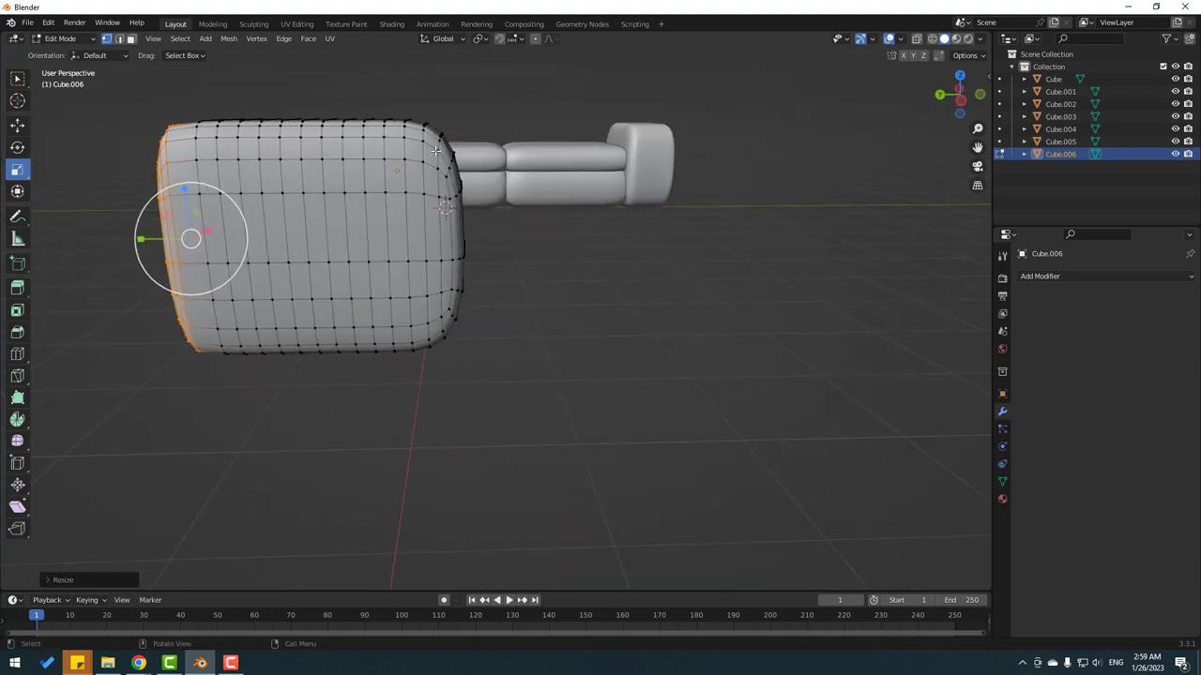
pyautogui.moveTo(495, 186); pyautogui.dragTo(398, 405)
pyautogui.moveTo(490, 318); pyautogui.dragTo(449, 196, button='middle')
pyautogui.moveTo(465, 112); pyautogui.dragTo(592, 450)
pyautogui.moveTo(534, 437); pyautogui.dragTo(427, 184, button='middle')
pyautogui.moveTo(427, 184); pyautogui.dragTo(575, 329)
pyautogui.moveTo(533, 272); pyautogui.dragTo(507, 284, button='middle')
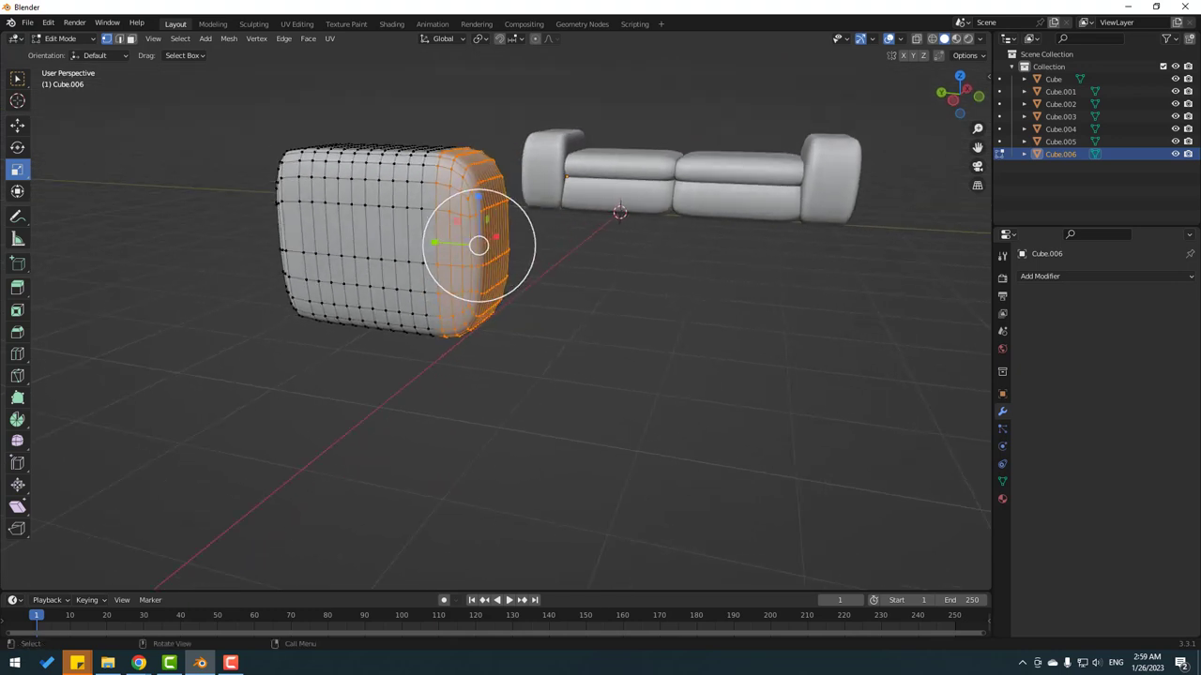
# Shrink the selected end, slide it to lengthen the block, and push it against the seat backs.
pyautogui.moveTo(434, 243); pyautogui.dragTo(453, 247)
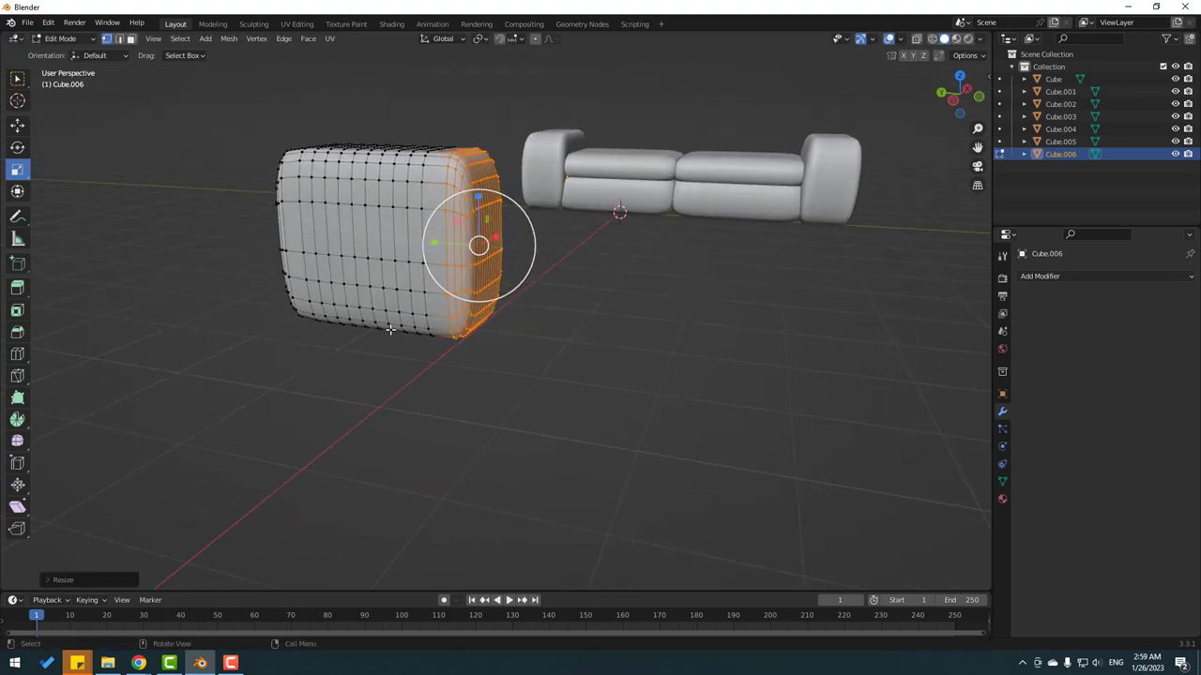
pyautogui.moveTo(460, 347); pyautogui.dragTo(446, 276, button='middle')
pyautogui.moveTo(434, 249); pyautogui.dragTo(659, 260)
pyautogui.moveTo(538, 268); pyautogui.dragTo(459, 341, button='middle')
pyautogui.moveTo(353, 319); pyautogui.dragTo(656, 320)
pyautogui.scroll(3, 584, 343)
pyautogui.moveTo(585, 343); pyautogui.dragTo(625, 336, button='middle')
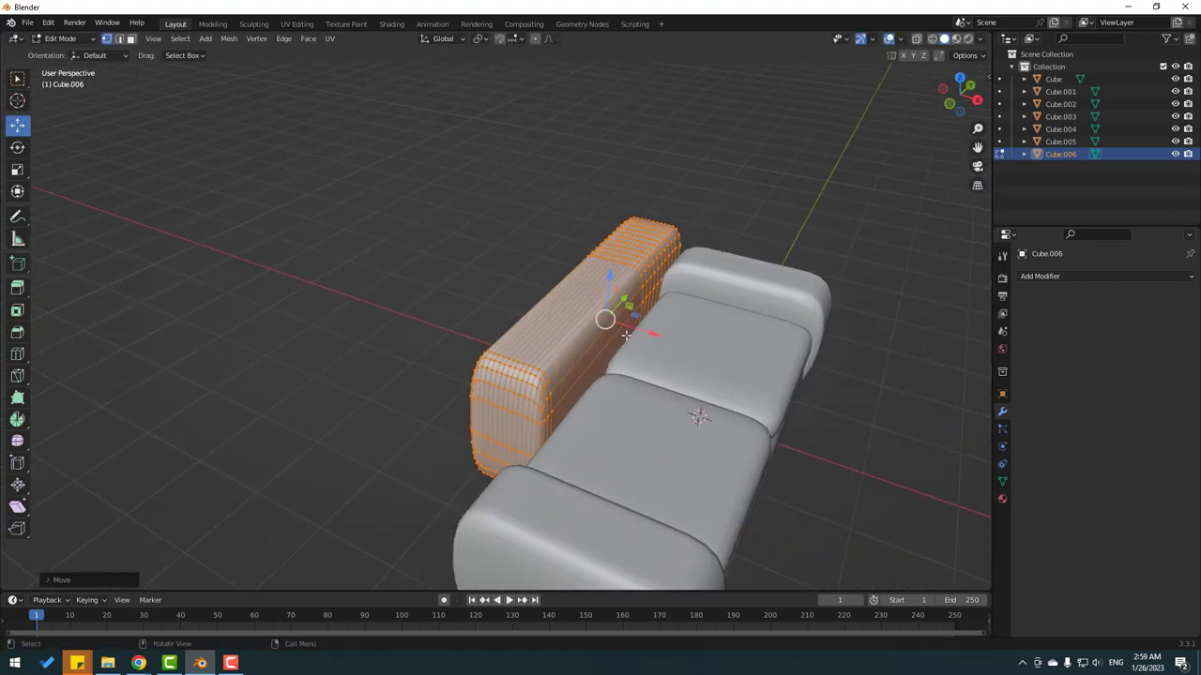
# Slide the backrest along X back against the sofa.
pyautogui.moveTo(655, 333); pyautogui.dragTo(649, 332)
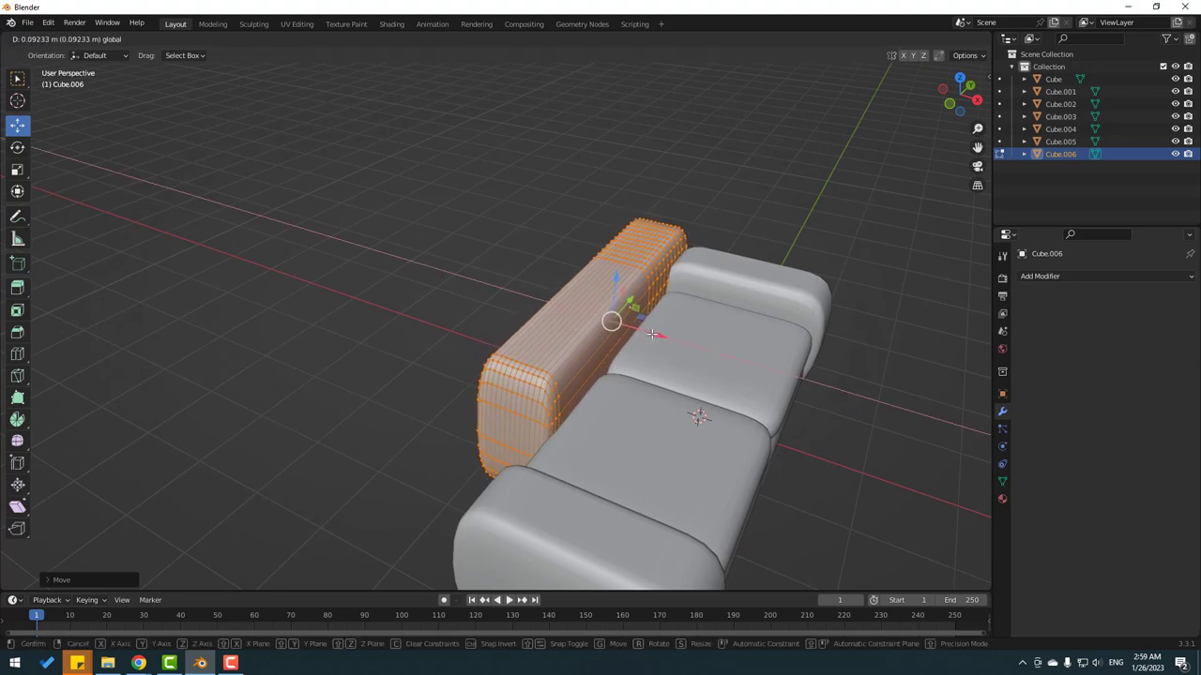
pyautogui.moveTo(649, 332); pyautogui.dragTo(364, 390, button='middle')
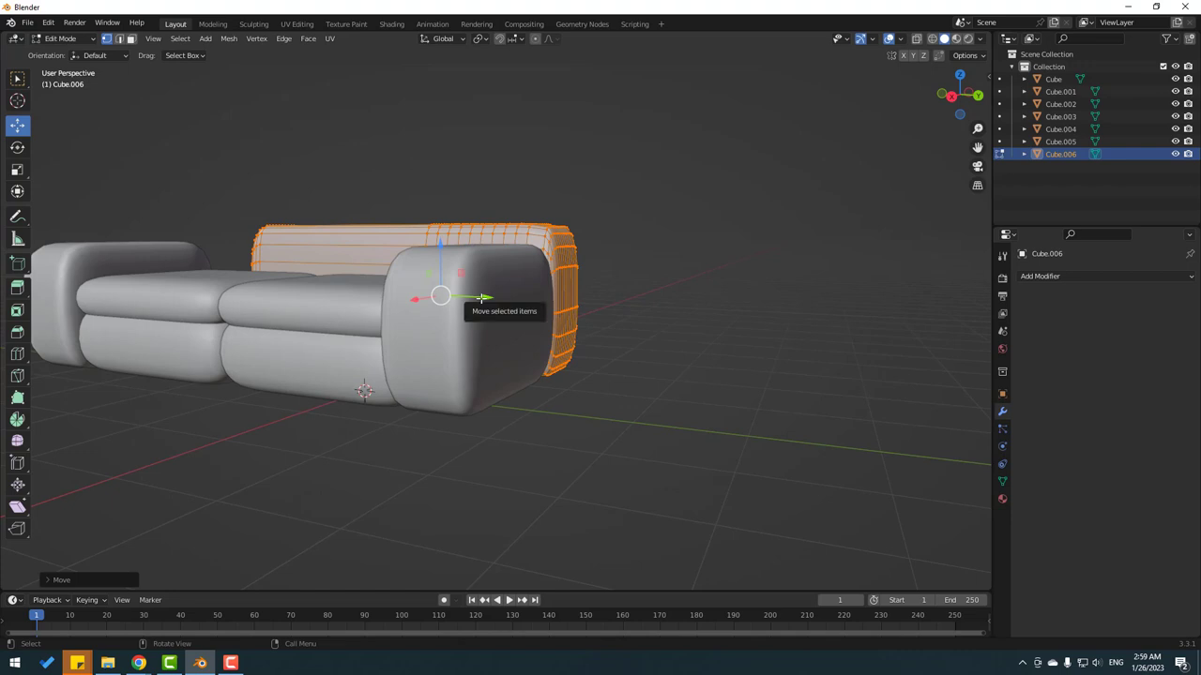
pyautogui.moveTo(480, 298); pyautogui.dragTo(383, 225, button='middle')
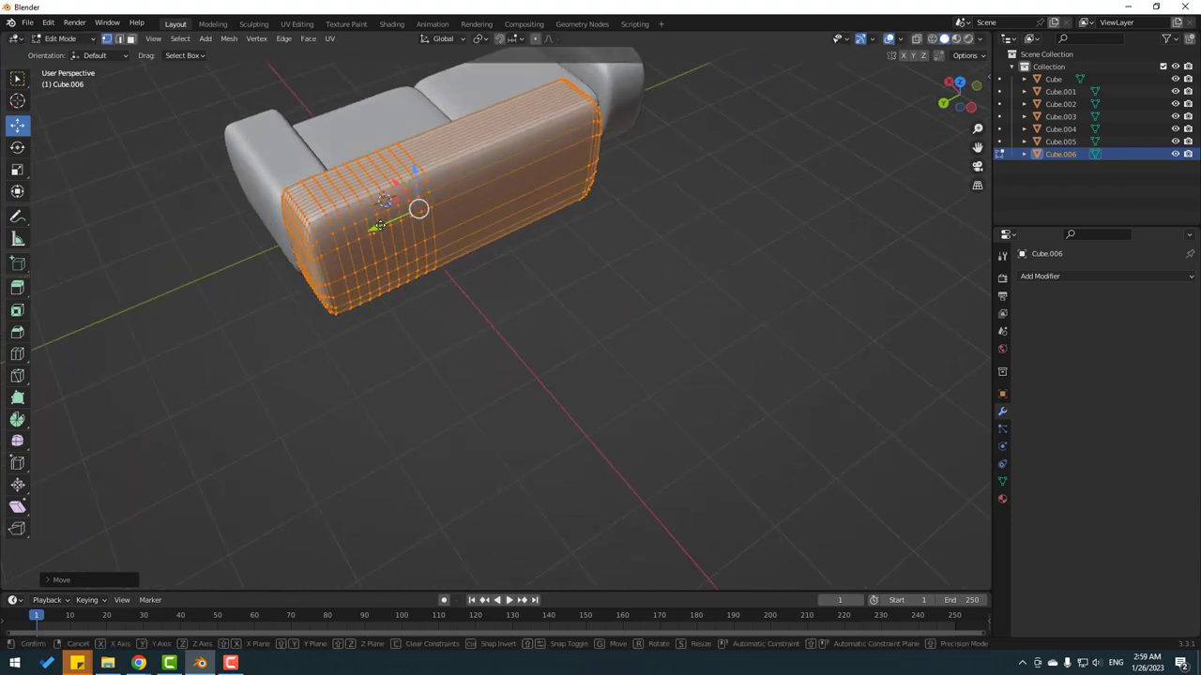
pyautogui.moveTo(624, 228); pyautogui.dragTo(678, 221, button='middle')
# Box-select the backrest's right and left end vertices and stretch the left end outward.
pyautogui.click(564, 327)
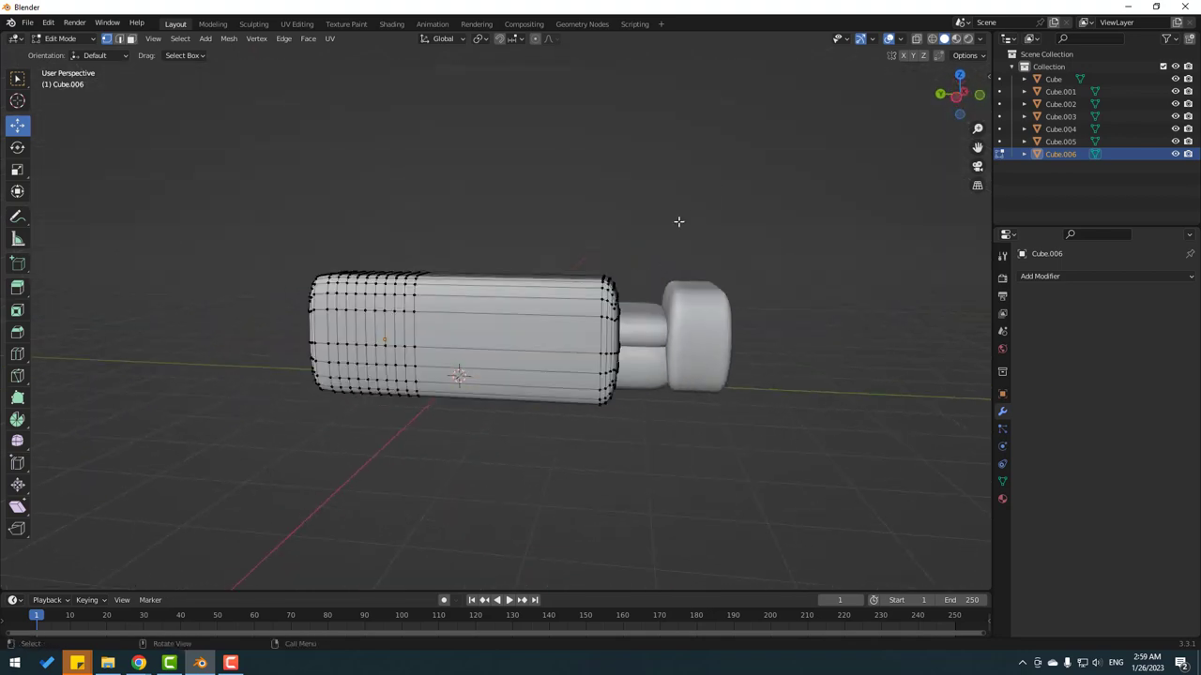
pyautogui.moveTo(582, 414); pyautogui.dragTo(577, 417)
pyautogui.moveTo(577, 417); pyautogui.dragTo(289, 252, button='middle')
pyautogui.moveTo(290, 251); pyautogui.dragTo(416, 376)
pyautogui.moveTo(416, 377); pyautogui.dragTo(296, 274, button='middle')
pyautogui.moveTo(296, 274); pyautogui.dragTo(437, 411)
pyautogui.moveTo(437, 411); pyautogui.dragTo(400, 429, button='middle')
pyautogui.moveTo(436, 422); pyautogui.dragTo(289, 441)
pyautogui.moveTo(289, 441); pyautogui.dragTo(556, 369, button='middle')
# Slide the backrest ends outward along Y to span the sofa, then return to Object Mode.
pyautogui.press('g')
pyautogui.press('y')
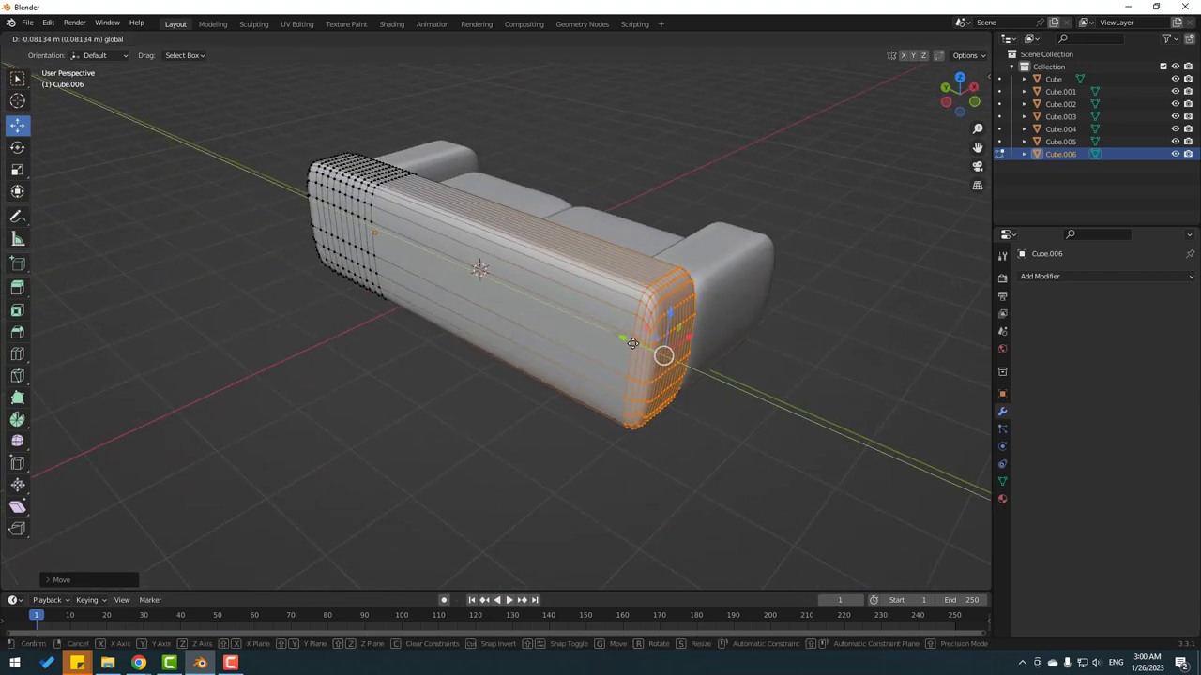
pyautogui.click(626, 340)
pyautogui.moveTo(732, 341); pyautogui.dragTo(497, 372, button='middle')
pyautogui.press('g')
pyautogui.press('y')
pyautogui.click(429, 451)
pyautogui.scroll(-3, 714, 329)
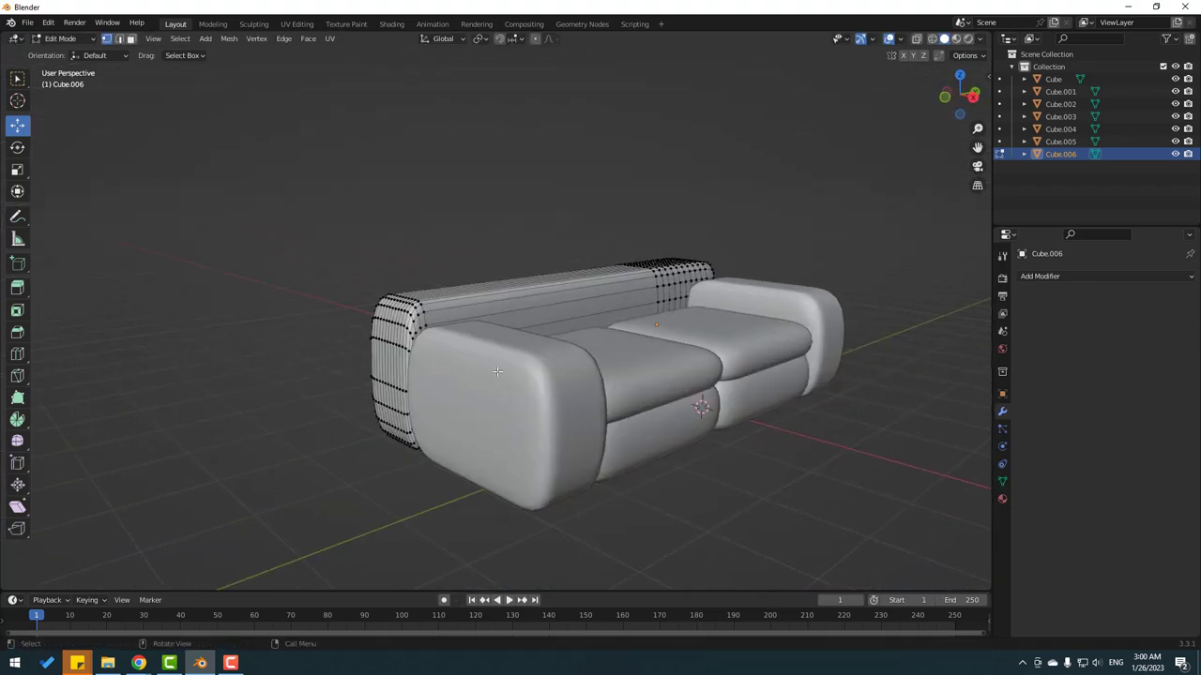
pyautogui.click(58, 39)
pyautogui.click(70, 54)
# Scale backrest Cube.006 slightly taller on Z and raise it a little behind the seats.
pyautogui.click(500, 283)
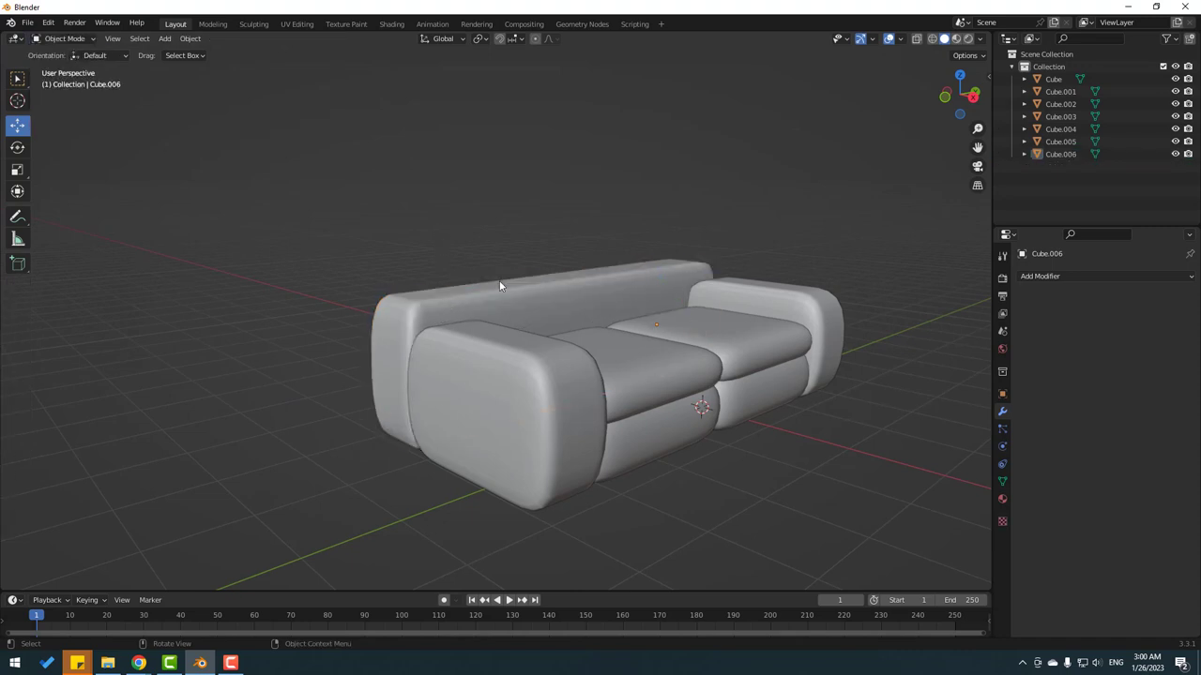
pyautogui.moveTo(500, 283); pyautogui.dragTo(559, 326, button='middle')
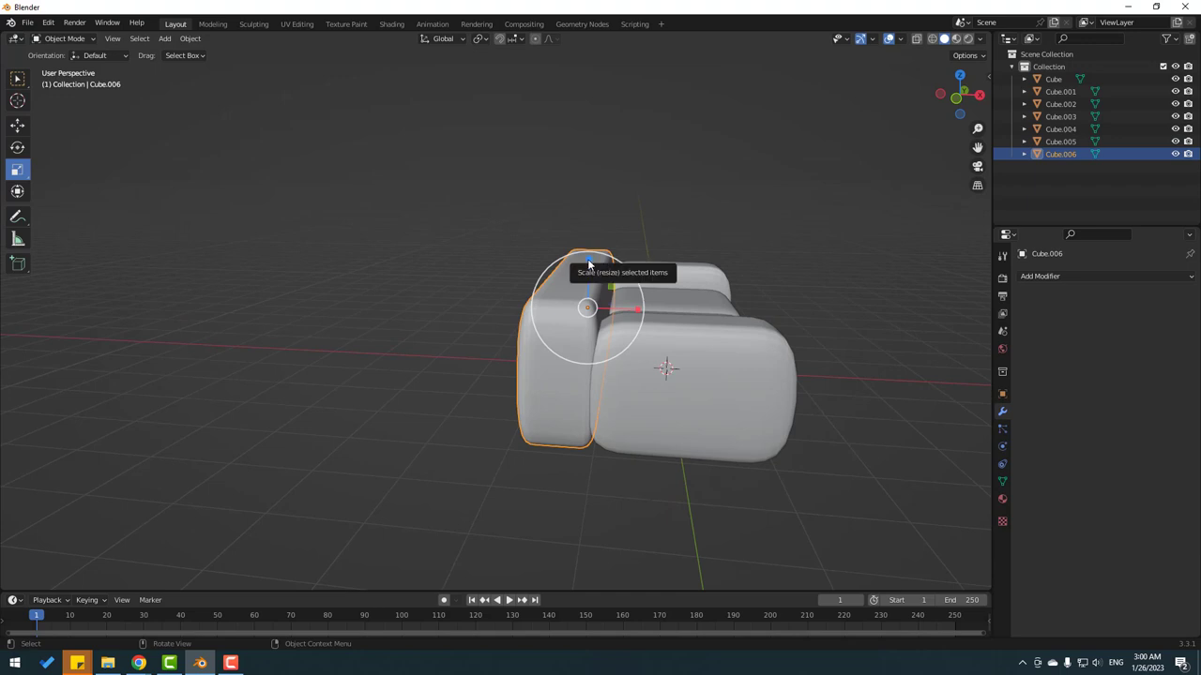
pyautogui.moveTo(589, 263)
pyautogui.mouseDown()
pyautogui.moveTo(589, 248)
pyautogui.moveTo(588, 276)
pyautogui.mouseUp()
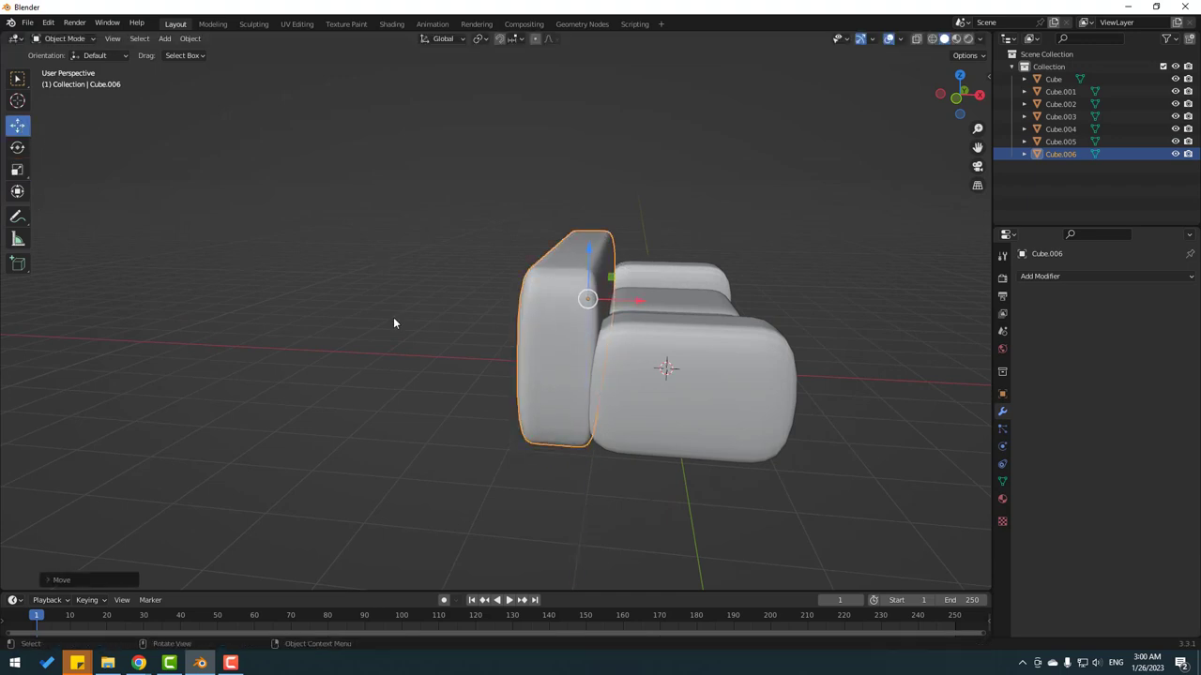
pyautogui.moveTo(393, 318); pyautogui.dragTo(474, 329, button='middle')
pyautogui.click(474, 328)
pyautogui.scroll(-4, 482, 383)
pyautogui.moveTo(610, 343); pyautogui.dragTo(475, 378, button='middle')
pyautogui.scroll(-2, 544, 415)
pyautogui.moveTo(544, 416); pyautogui.dragTo(425, 424, button='middle')
pyautogui.scroll(2, 425, 424)
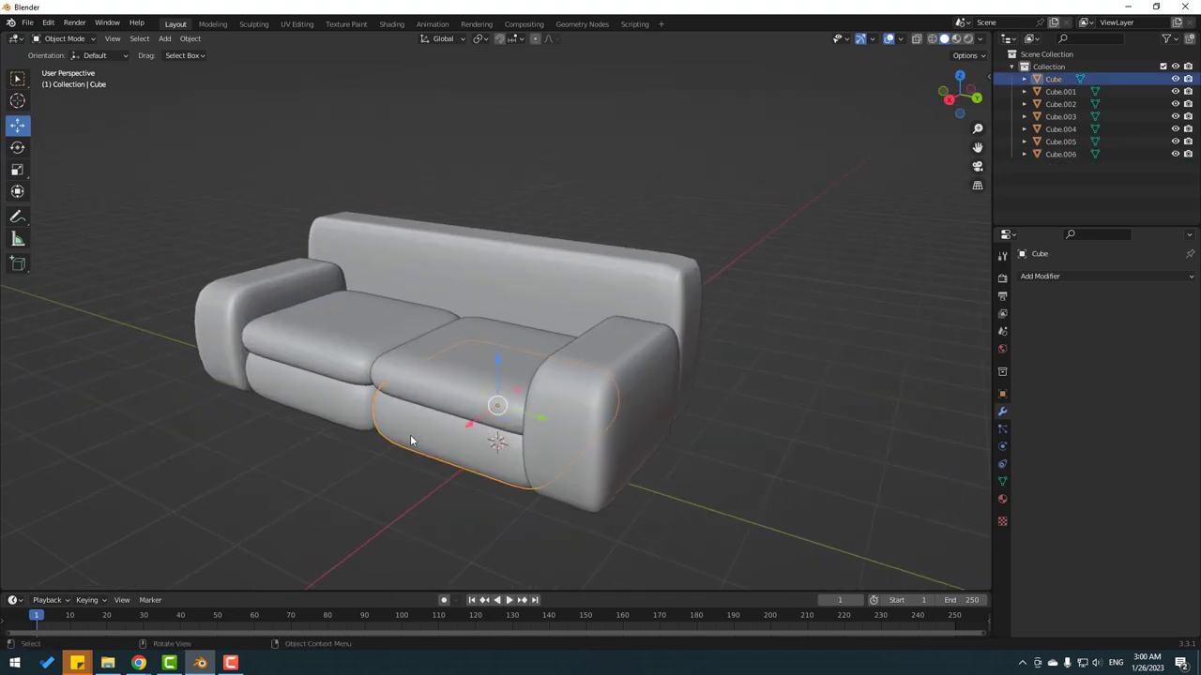
# Duplicate a seat cushion, raise the copy on Z, and scale it to 0.64.
pyautogui.hotkey('shift', 'd')
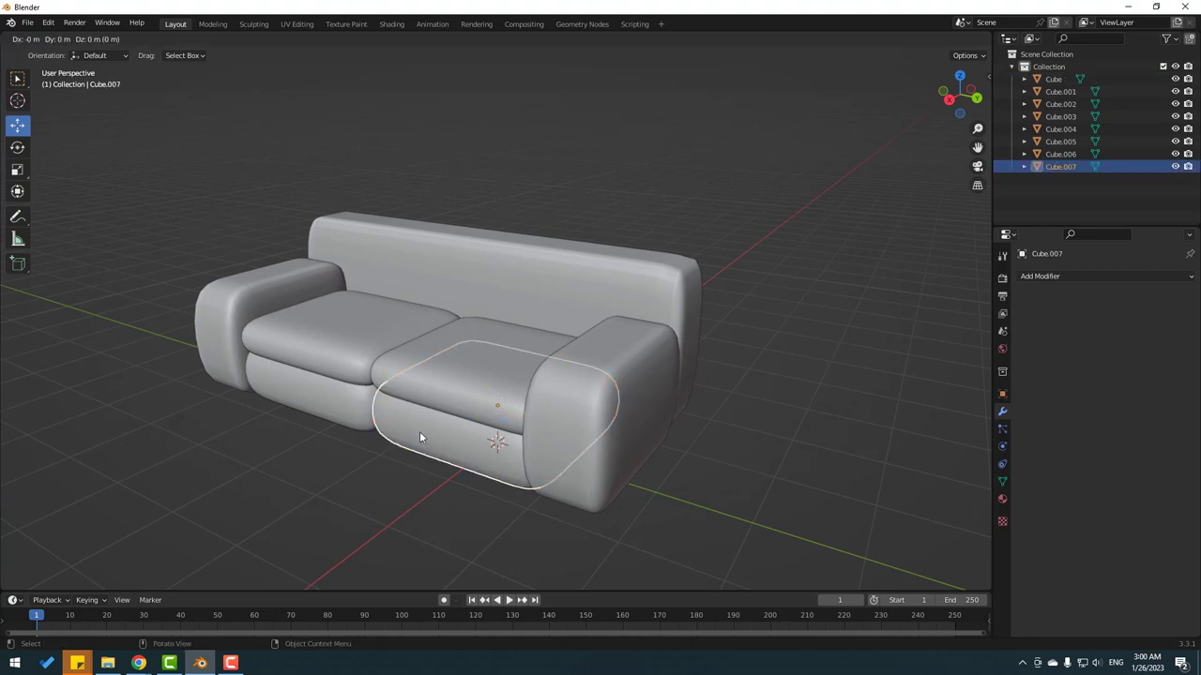
pyautogui.rightClick(418, 434)
pyautogui.press('g')
pyautogui.press('z')
pyautogui.click(500, 338)
pyautogui.moveTo(500, 338); pyautogui.dragTo(516, 350, button='middle')
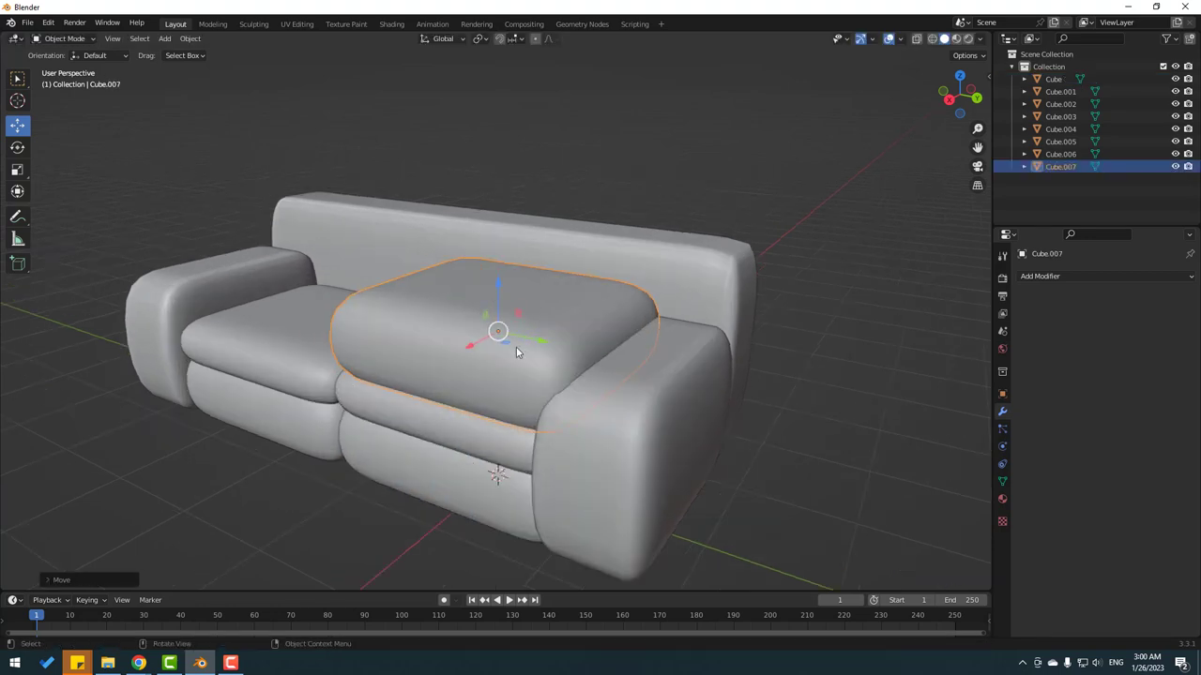
pyautogui.press('s')
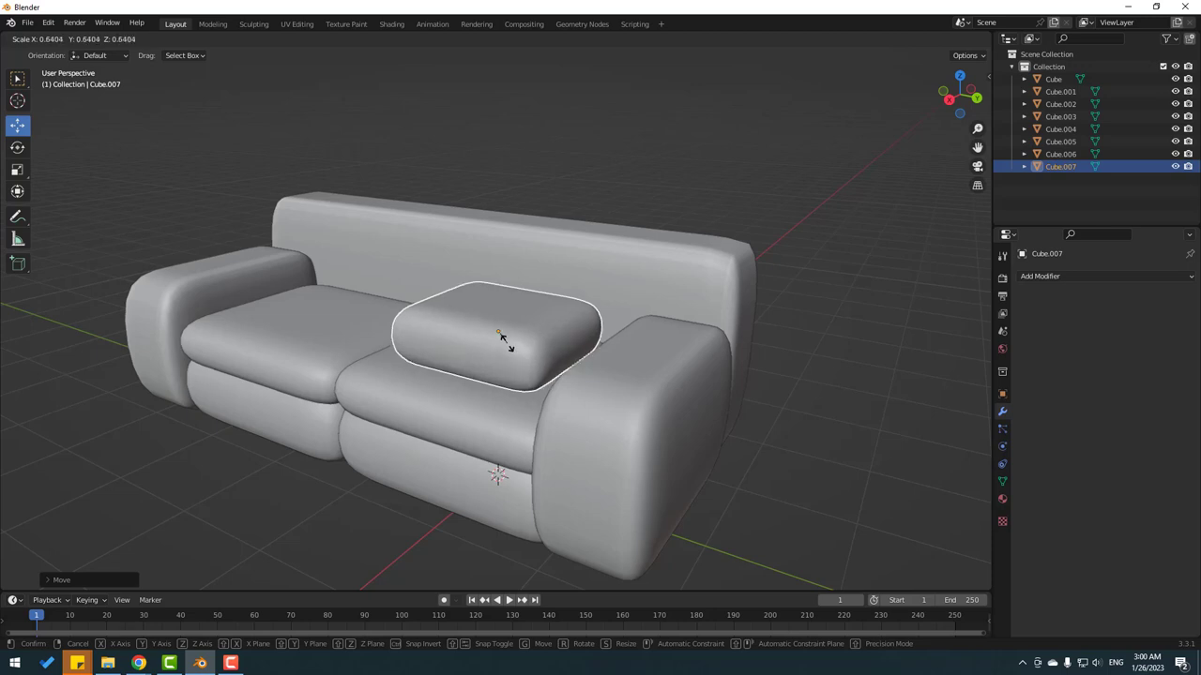
pyautogui.click(497, 338)
pyautogui.scroll(3, 485, 375)
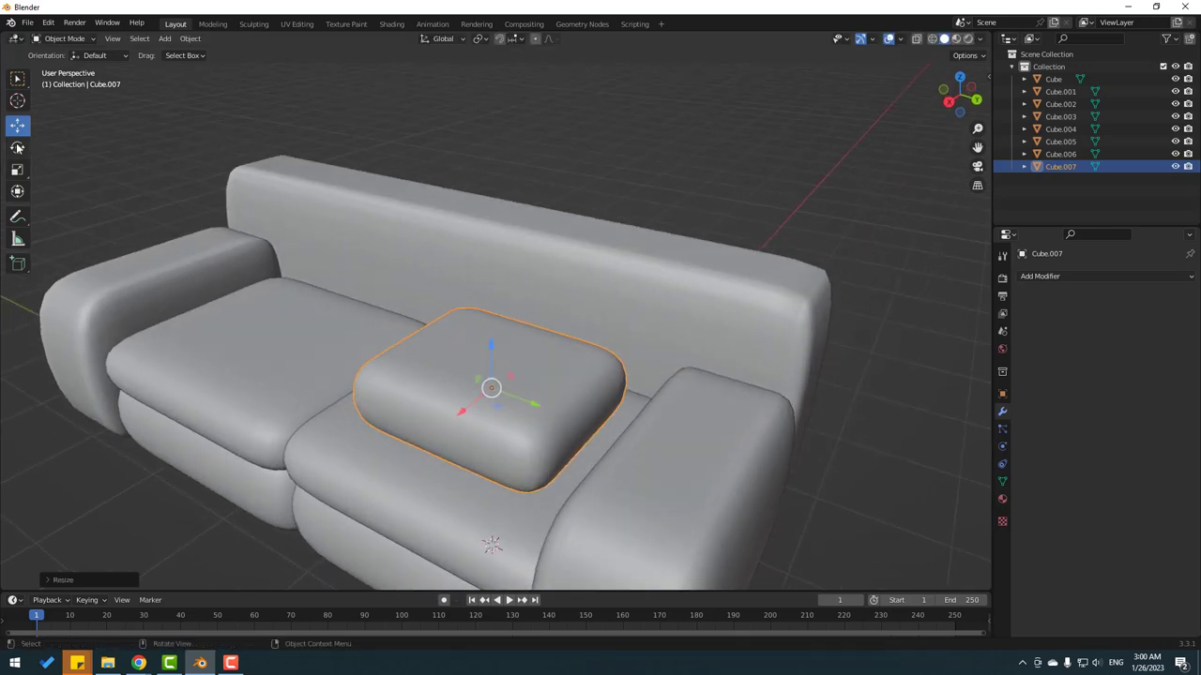
# Make the pillow taller, tilt it upright against the backrest, nudge it into place, and duplicate it along Y.
pyautogui.moveTo(157, 240); pyautogui.dragTo(486, 343, button='middle')
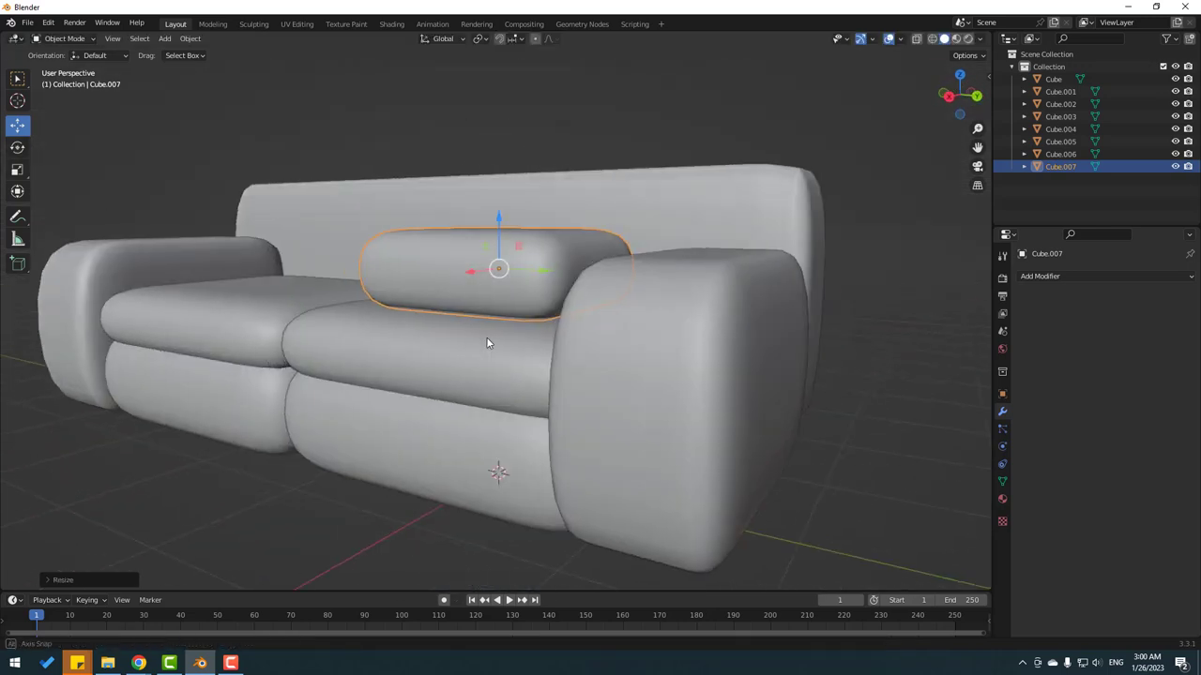
pyautogui.click(16, 169)
pyautogui.moveTo(502, 223); pyautogui.dragTo(502, 217)
pyautogui.moveTo(394, 281); pyautogui.dragTo(413, 234, button='middle')
pyautogui.click(16, 147)
pyautogui.moveTo(457, 349); pyautogui.dragTo(563, 356)
pyautogui.click(16, 132)
pyautogui.moveTo(530, 296); pyautogui.dragTo(526, 326)
pyautogui.moveTo(564, 333); pyautogui.dragTo(648, 352, button='middle')
pyautogui.moveTo(719, 310); pyautogui.dragTo(734, 309)
pyautogui.hotkey('shift', 'd')
pyautogui.press('y')
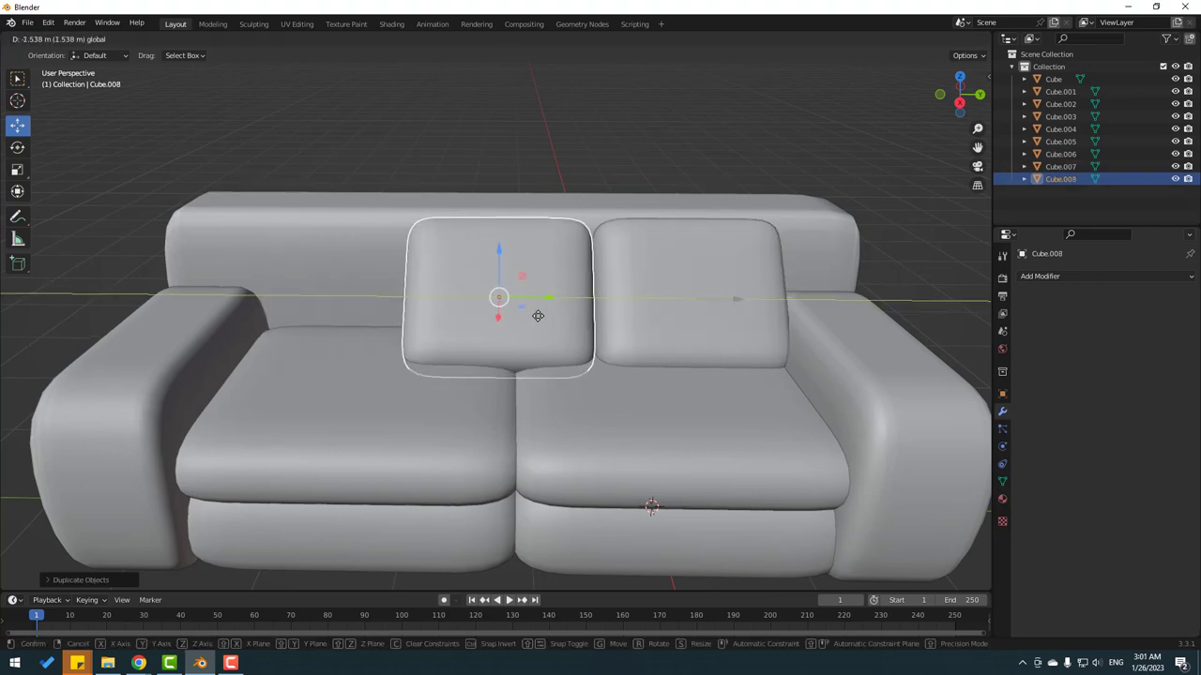
# Place the second pillow, then duplicate it and slide the third pillow along Y to the left end.
pyautogui.click(541, 327)
pyautogui.hotkey('shift', 'd')
pyautogui.rightClick(546, 308)
pyautogui.press('g')
pyautogui.press('y')
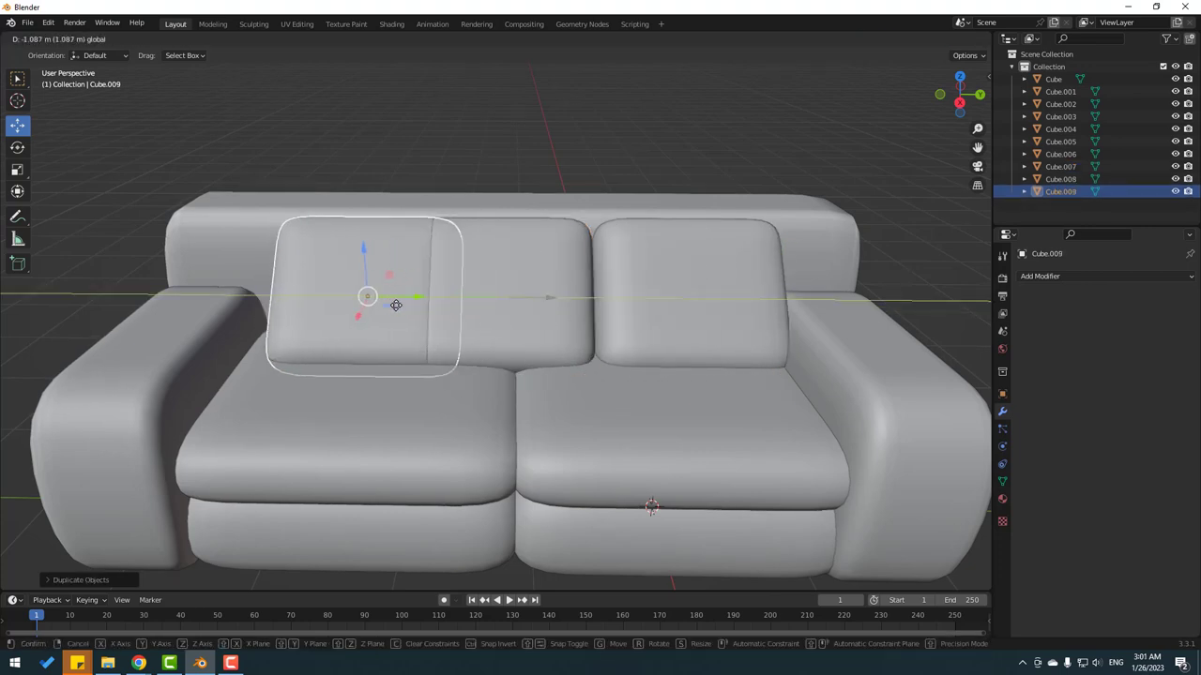
pyautogui.click(373, 308)
# Select the middle pillow and switch to the Scale tool.
pyautogui.moveTo(374, 307); pyautogui.dragTo(491, 314, button='middle')
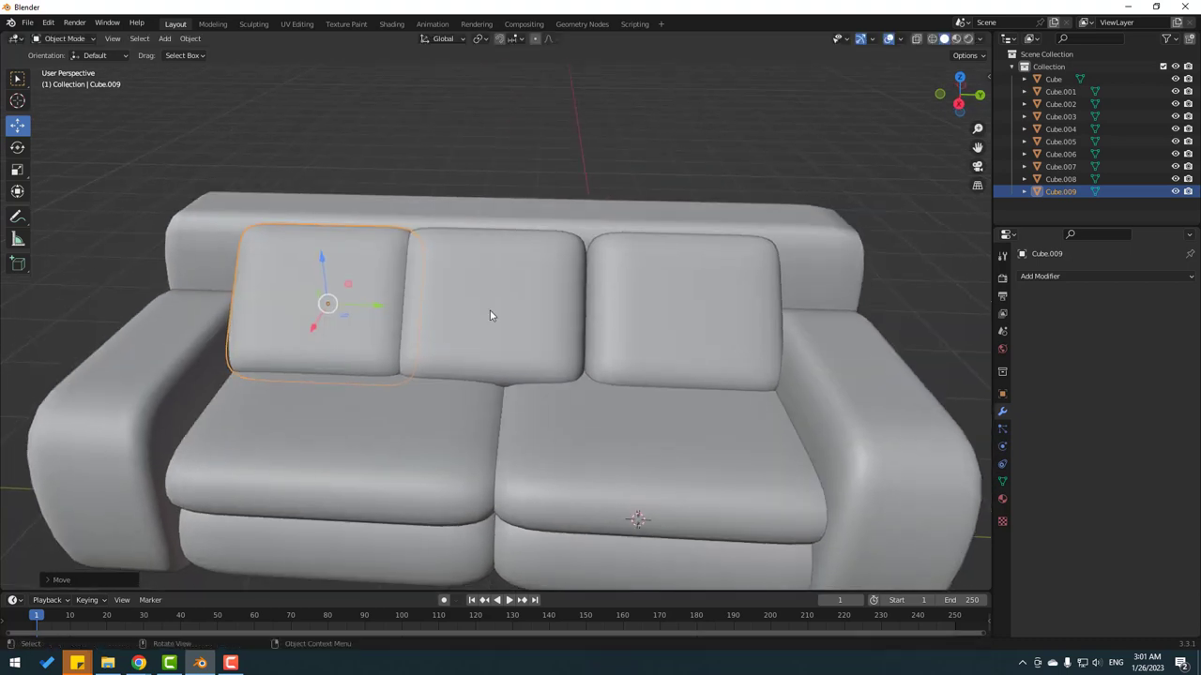
pyautogui.click(410, 298)
pyautogui.click(17, 148)
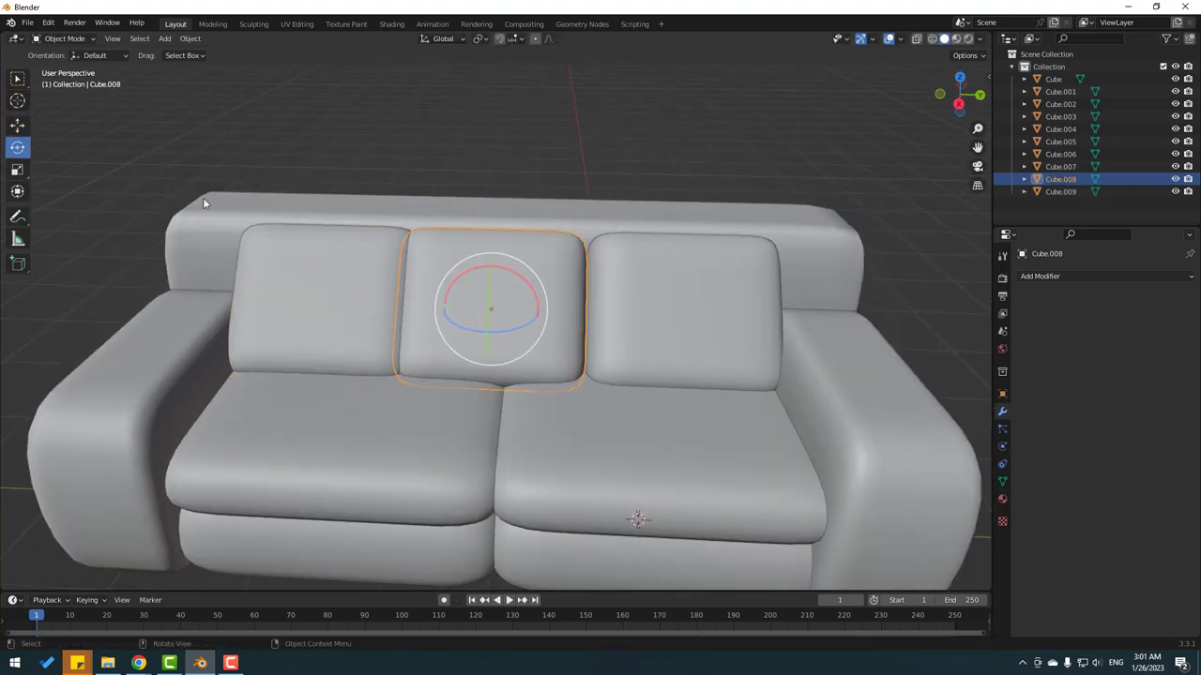
pyautogui.click(17, 170)
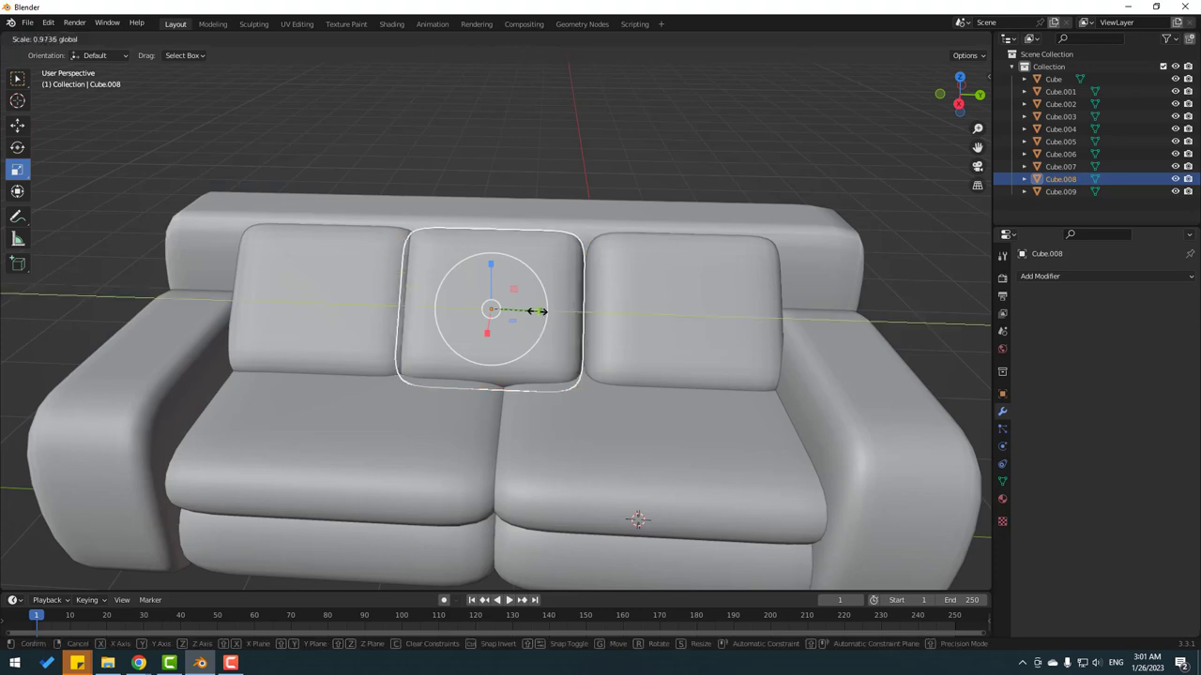